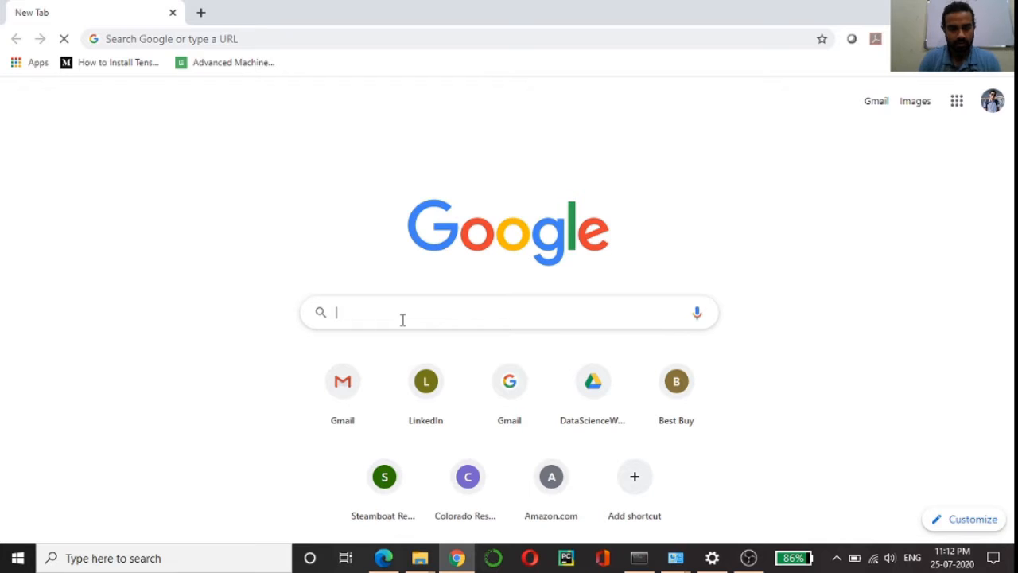
# Search the web for "install anaconda" and open the "Installation — Anaconda documentation" result in a new browser tab
pyautogui.write('stall anaconda')
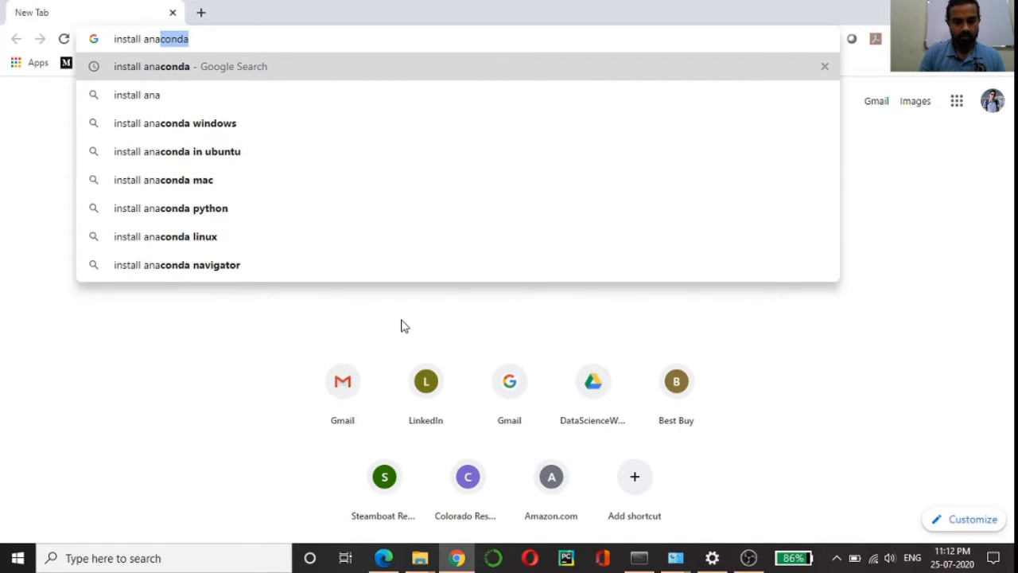
pyautogui.press('Return')
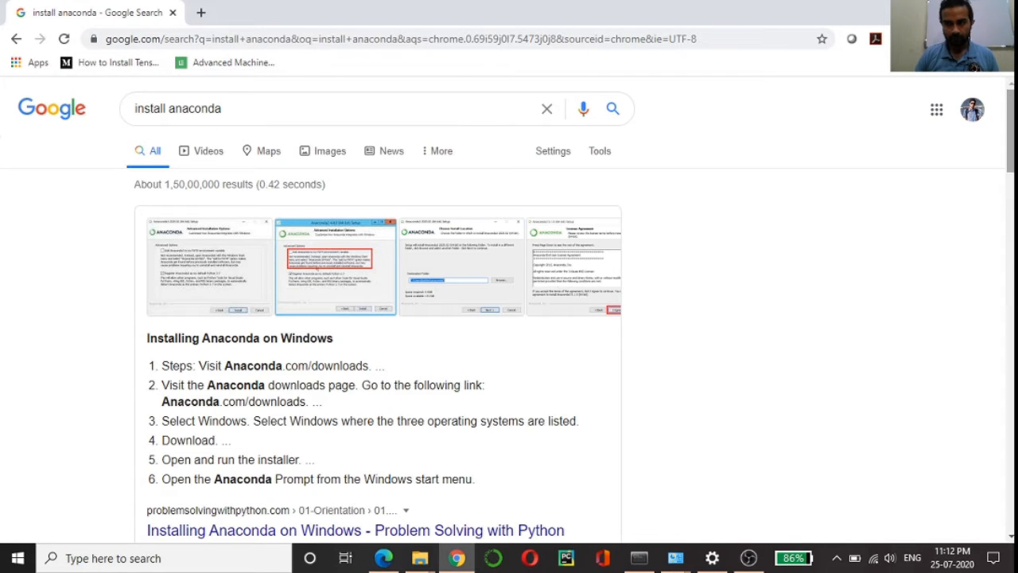
pyautogui.scroll(-5, 1000, 199)
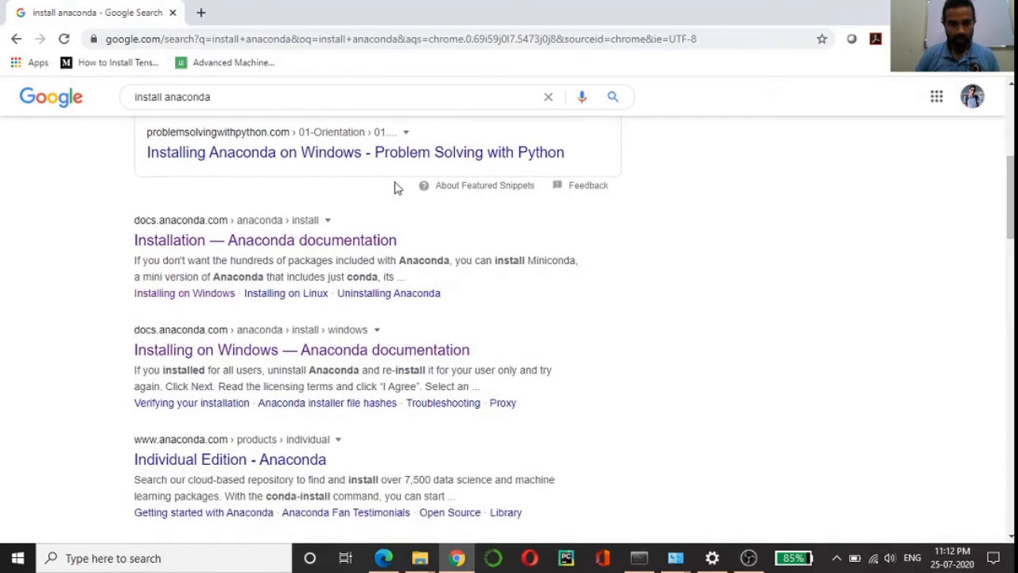
pyautogui.rightClick(258, 245)
pyautogui.click(303, 251)
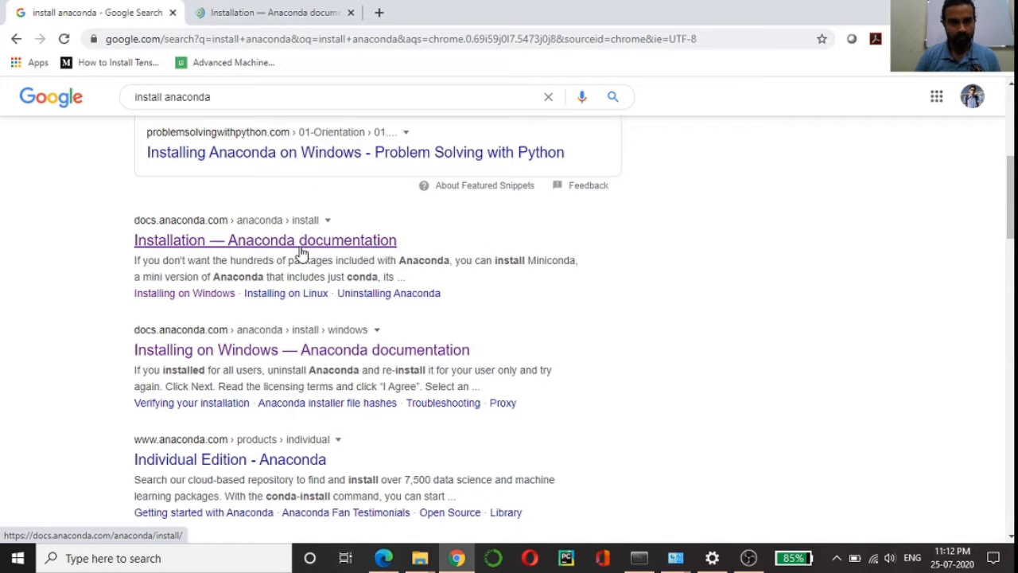
pyautogui.click(247, 14)
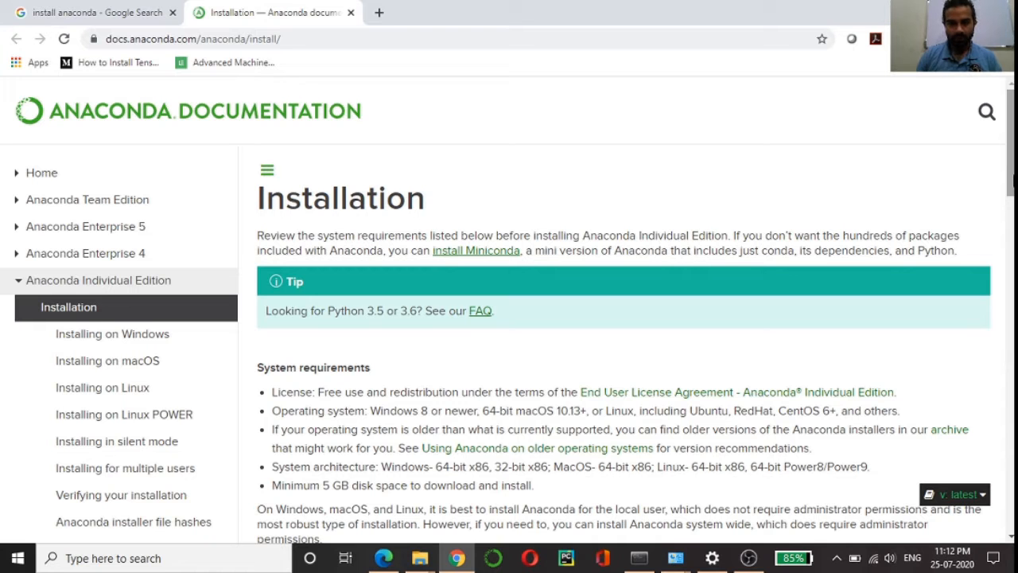
# Open the "Installing on Windows" guide from the Anaconda installation page in a new tab and switch to it
pyautogui.scroll(-3, 620, 318)
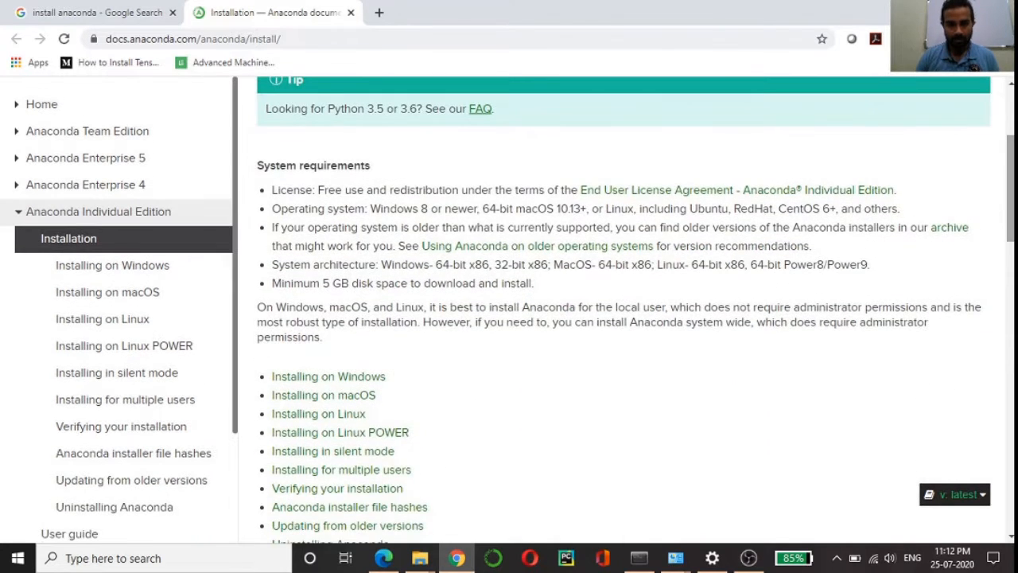
pyautogui.scroll(-2, 620, 318)
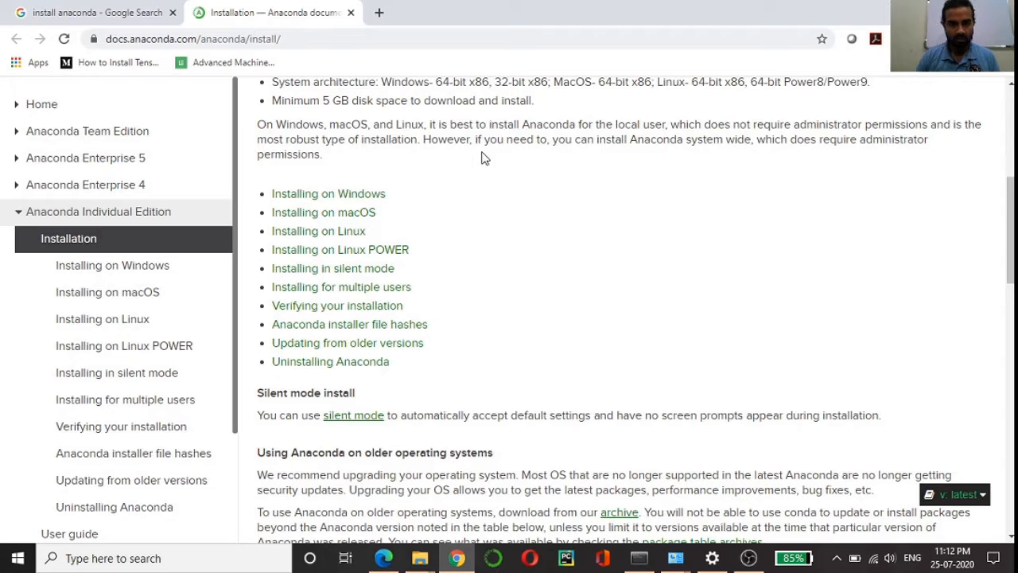
pyautogui.rightClick(355, 197)
pyautogui.click(388, 205)
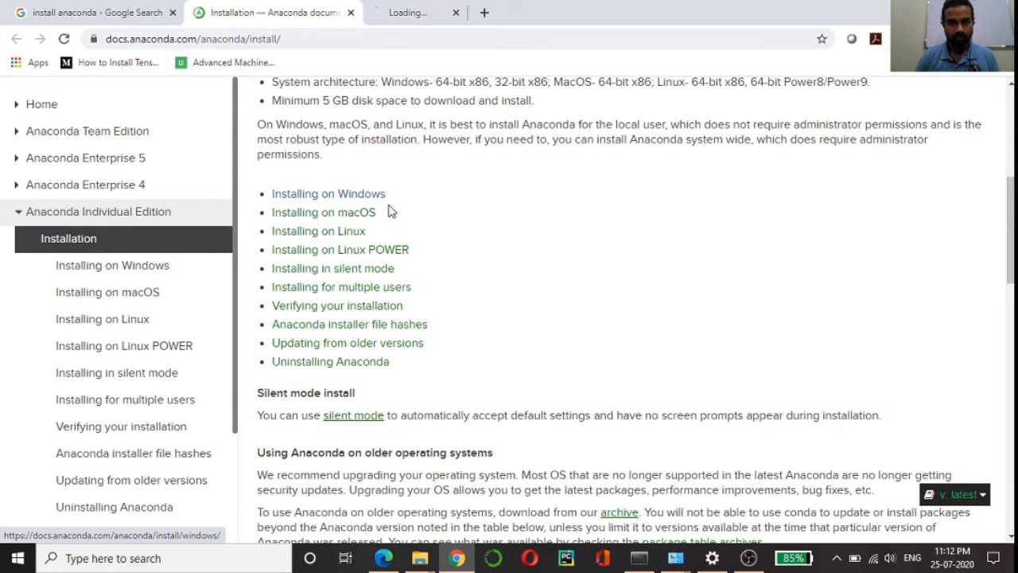
pyautogui.click(442, 13)
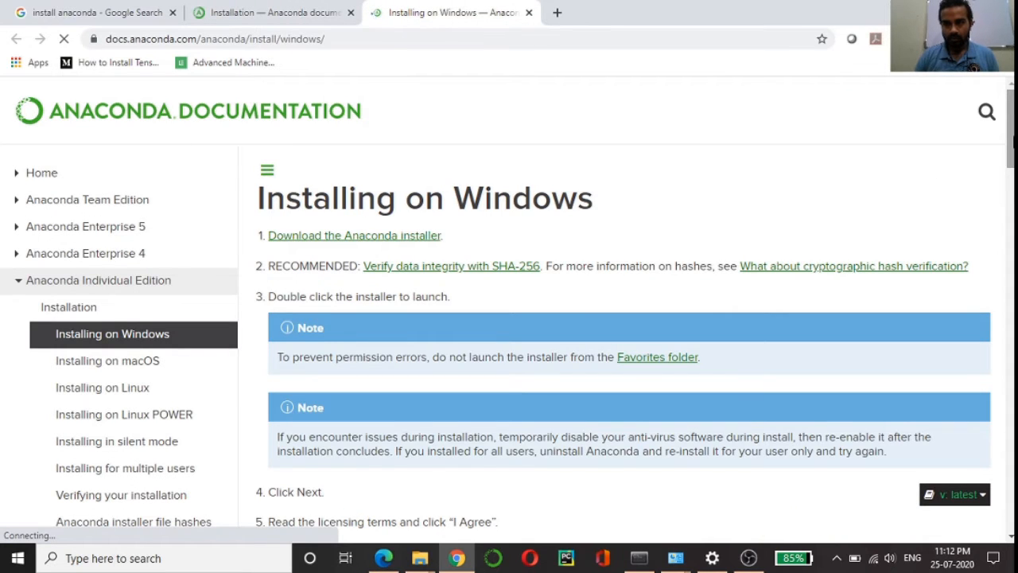
# Open the "Download the Anaconda installer" link from the Windows guide in a new tab and switch to it
pyautogui.moveTo(1014, 142); pyautogui.dragTo(1013, 148)
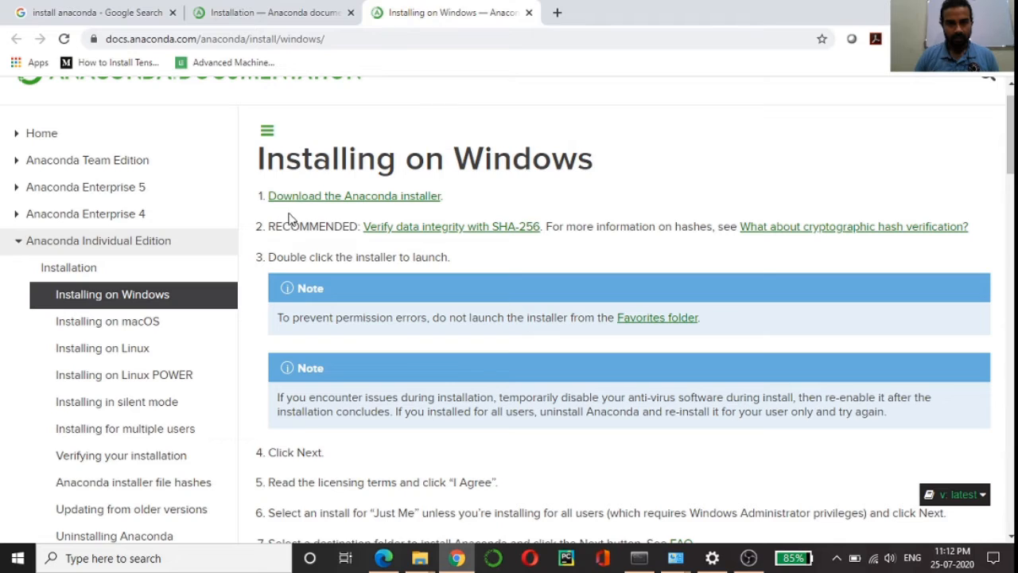
pyautogui.rightClick(362, 203)
pyautogui.click(397, 210)
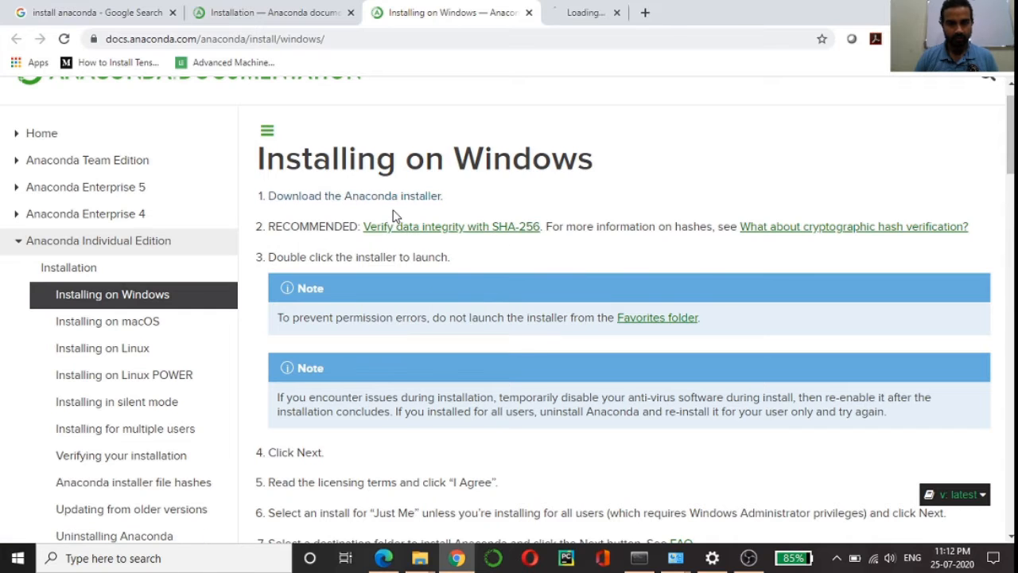
pyautogui.click(616, 16)
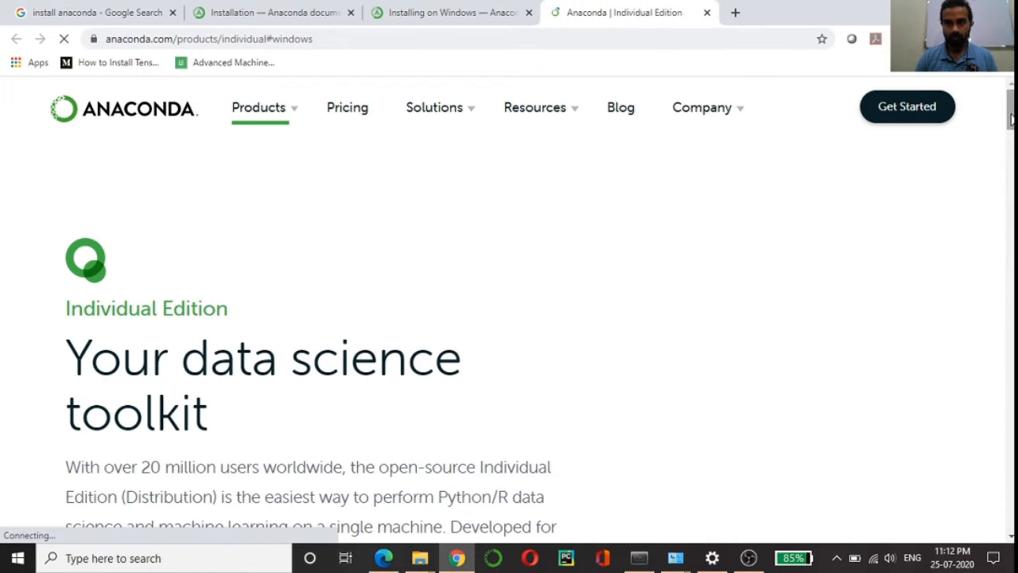
# Download the Windows Python 3.8 64-Bit Graphical Installer of Anaconda and show the downloaded file in its folder
pyautogui.moveTo(1011, 119); pyautogui.dragTo(1012, 164)
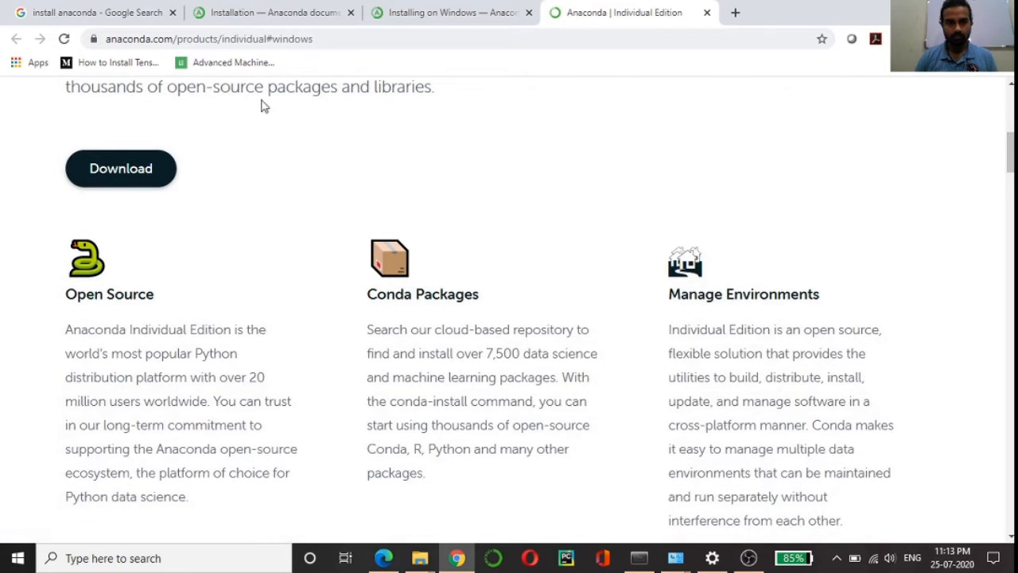
pyautogui.click(127, 167)
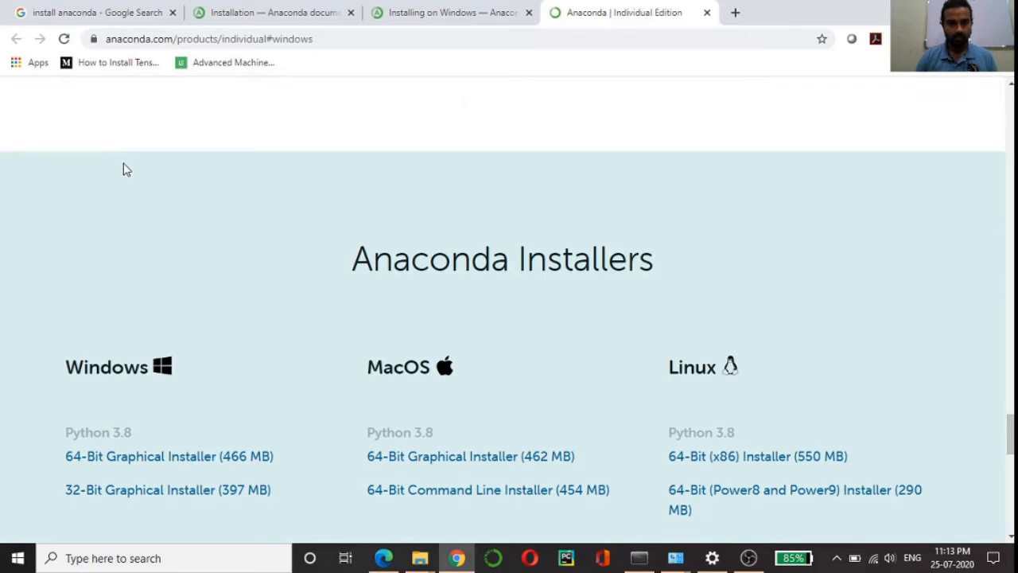
pyautogui.click(140, 465)
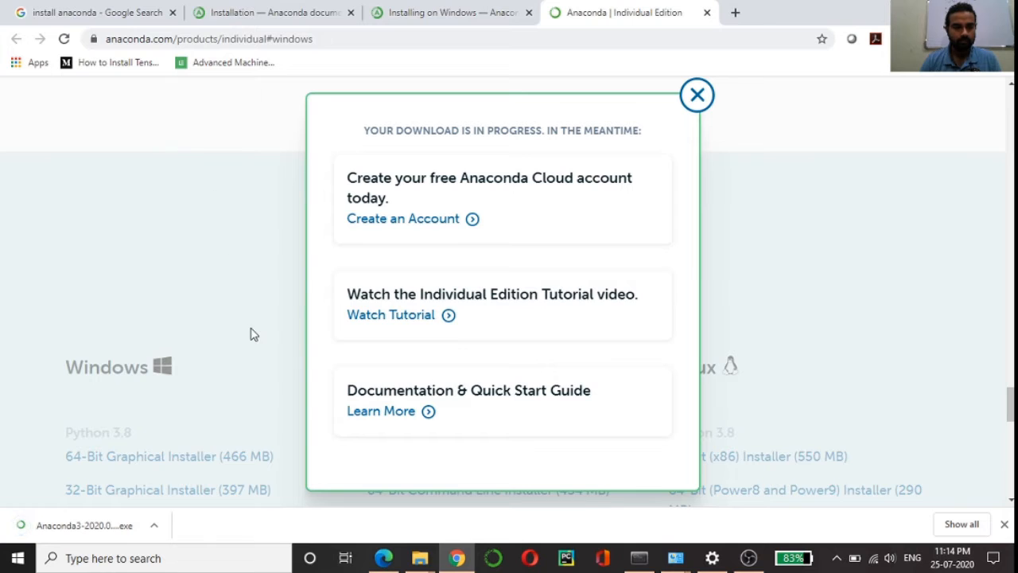
pyautogui.click(155, 528)
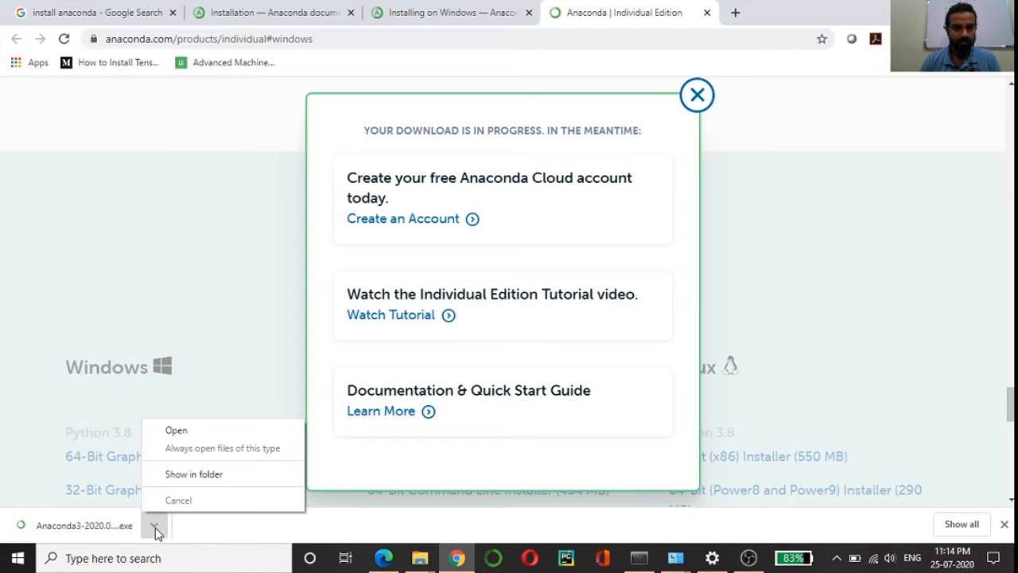
pyautogui.click(213, 482)
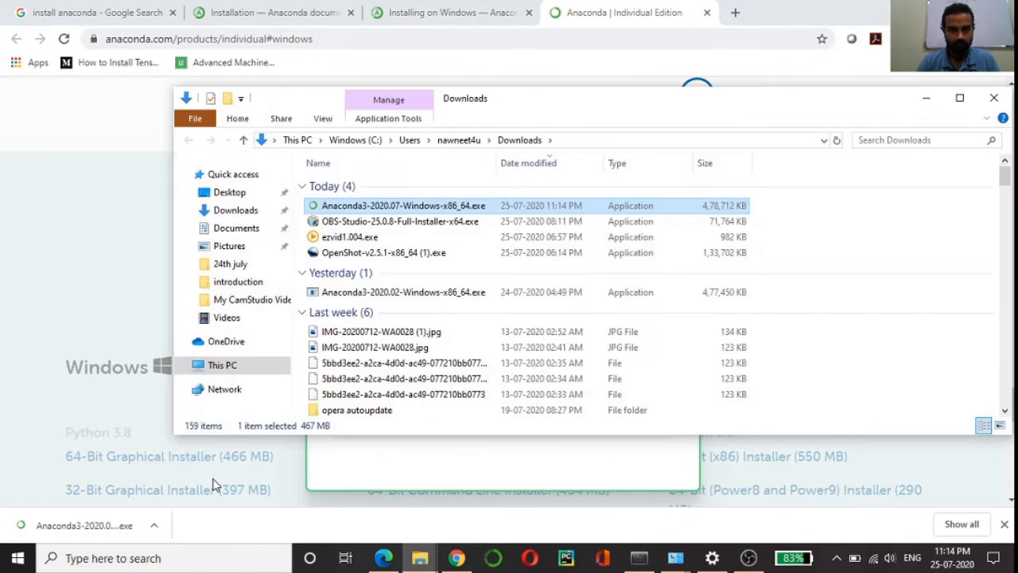
# Return to the "Installing on Windows" guide and open its optional PyCharm for Anaconda link from step 12 in a new tab
pyautogui.click(429, 22)
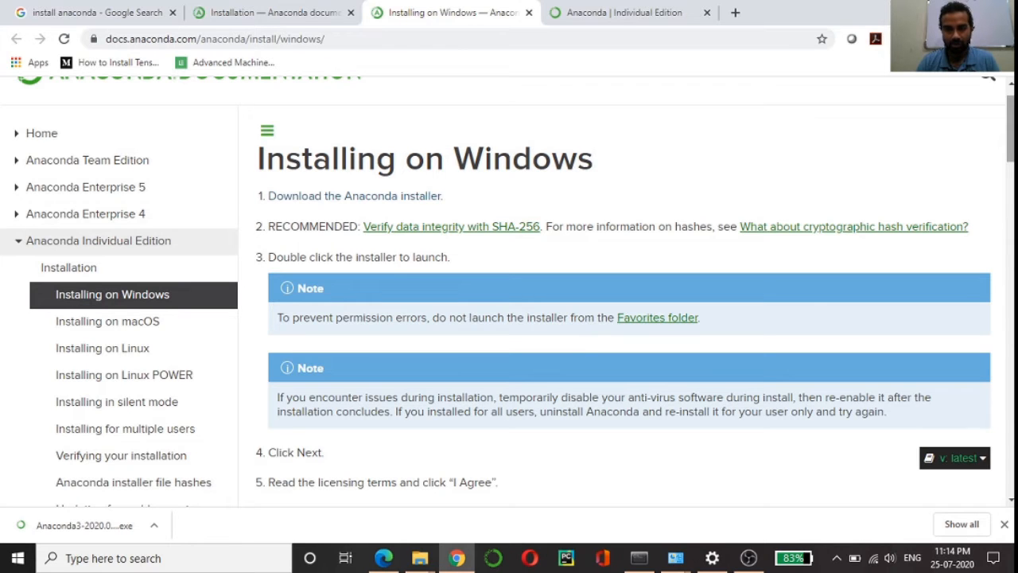
pyautogui.scroll(-3, 507, 286)
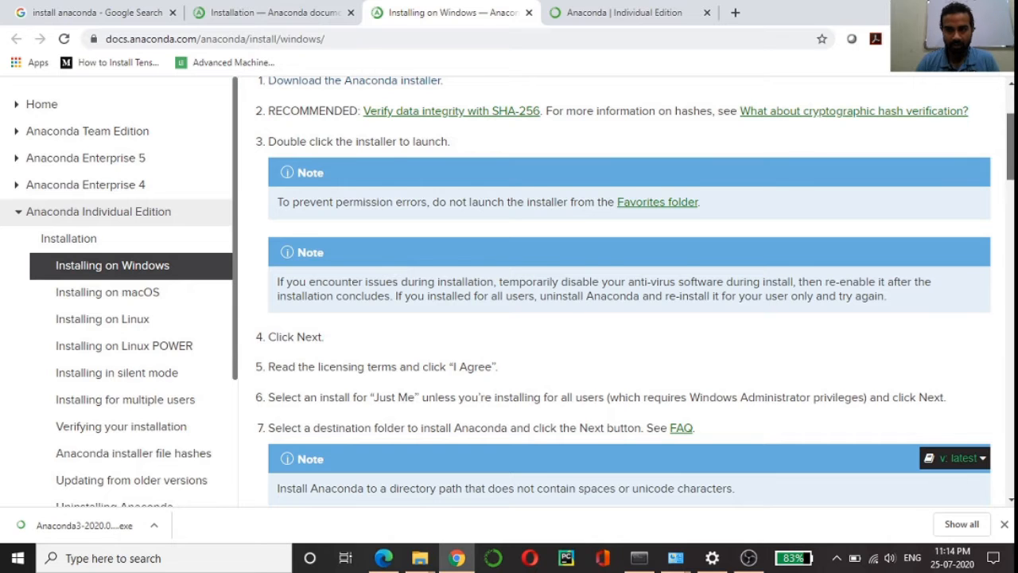
pyautogui.scroll(-3, 629, 292)
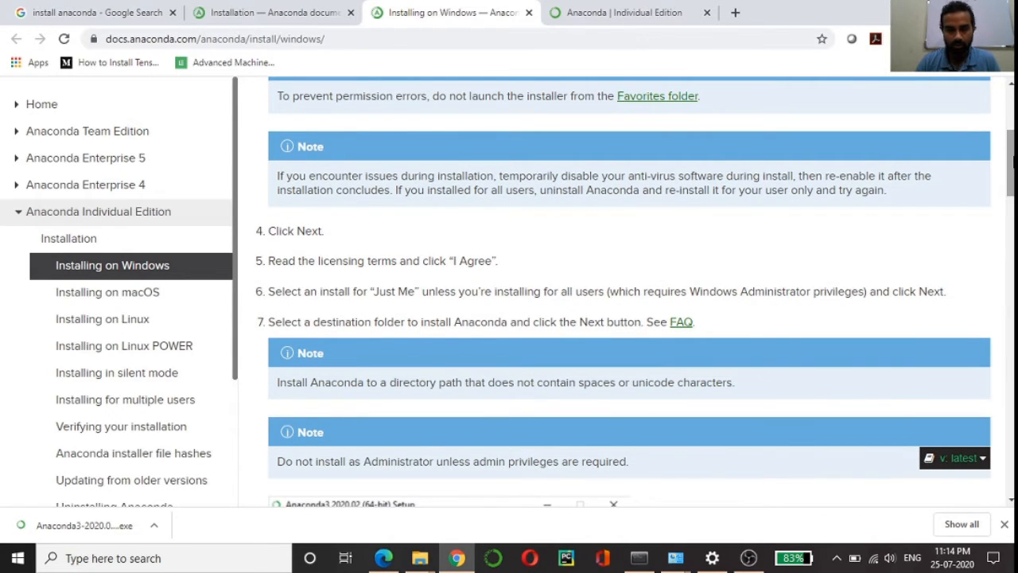
pyautogui.scroll(-12, 634, 291)
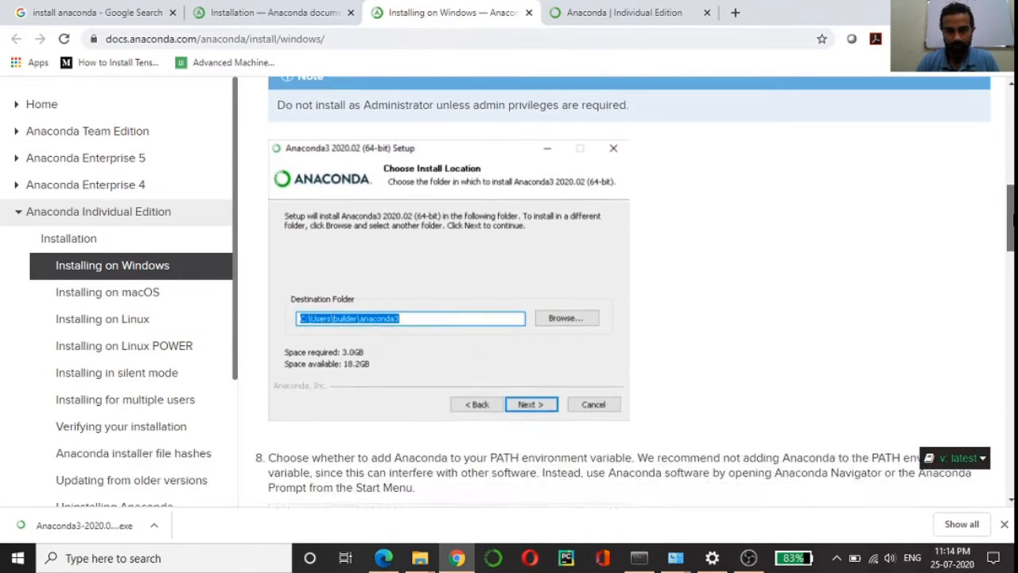
pyautogui.scroll(-5, 1012, 230)
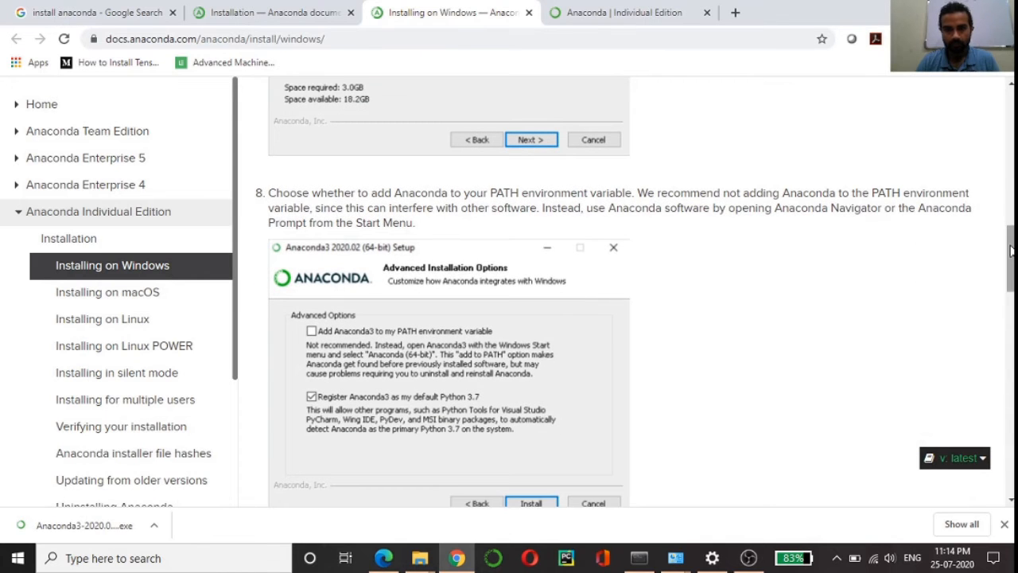
pyautogui.moveTo(1012, 250); pyautogui.dragTo(1012, 334)
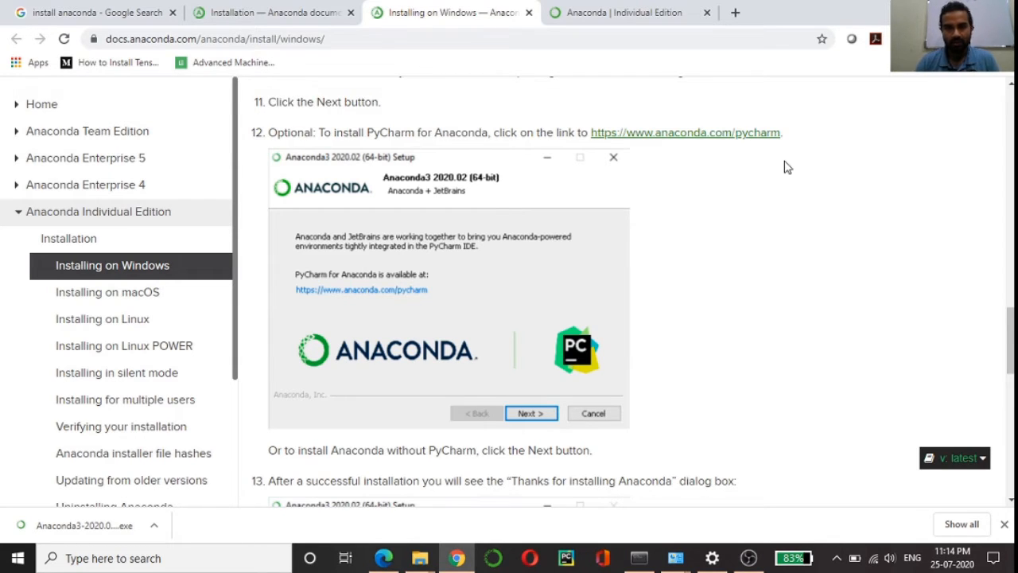
pyautogui.rightClick(679, 138)
pyautogui.click(706, 144)
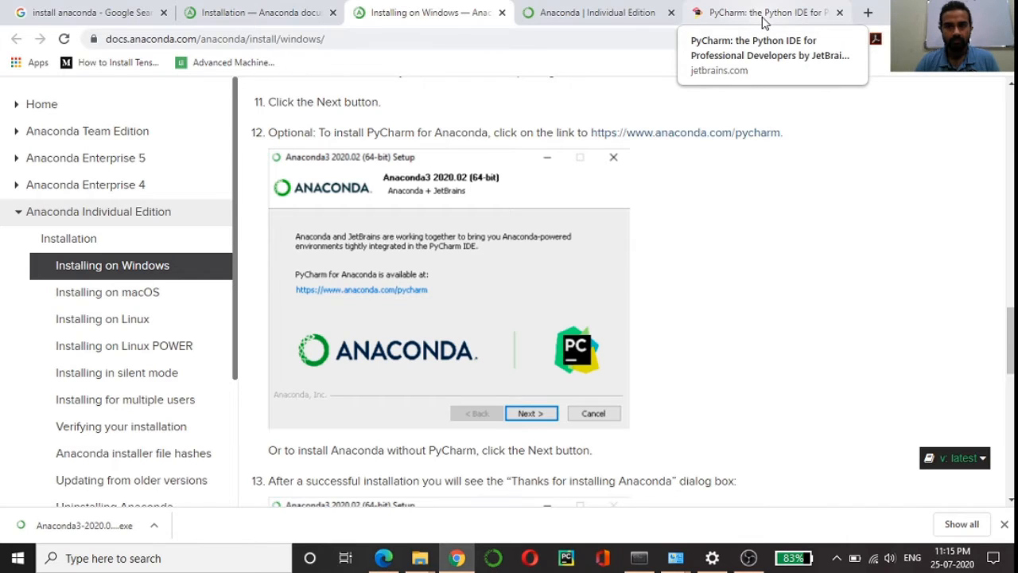
pyautogui.click(763, 16)
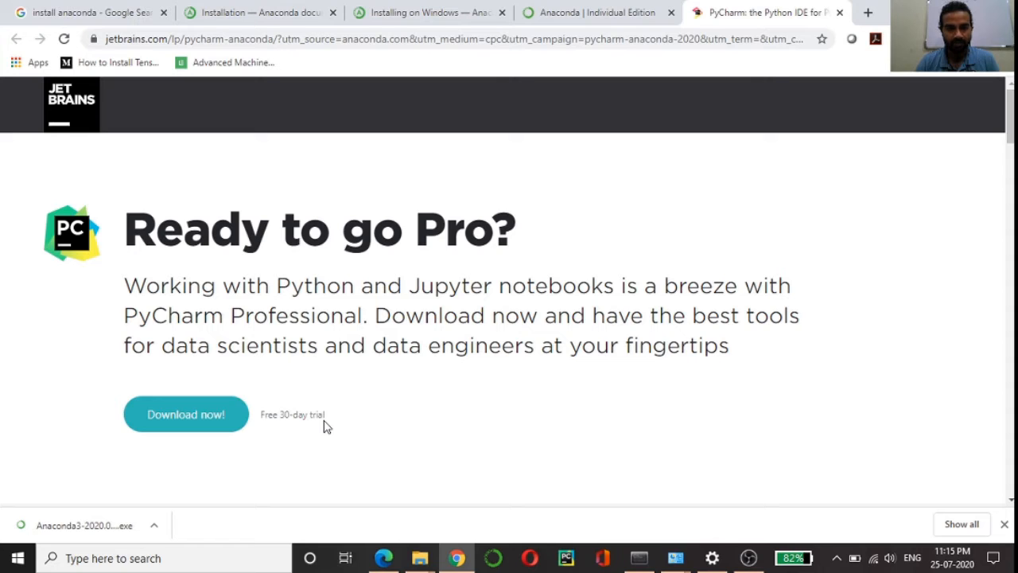
# Search the web for "pycharm community edition" in a new browser tab
pyautogui.click(869, 12)
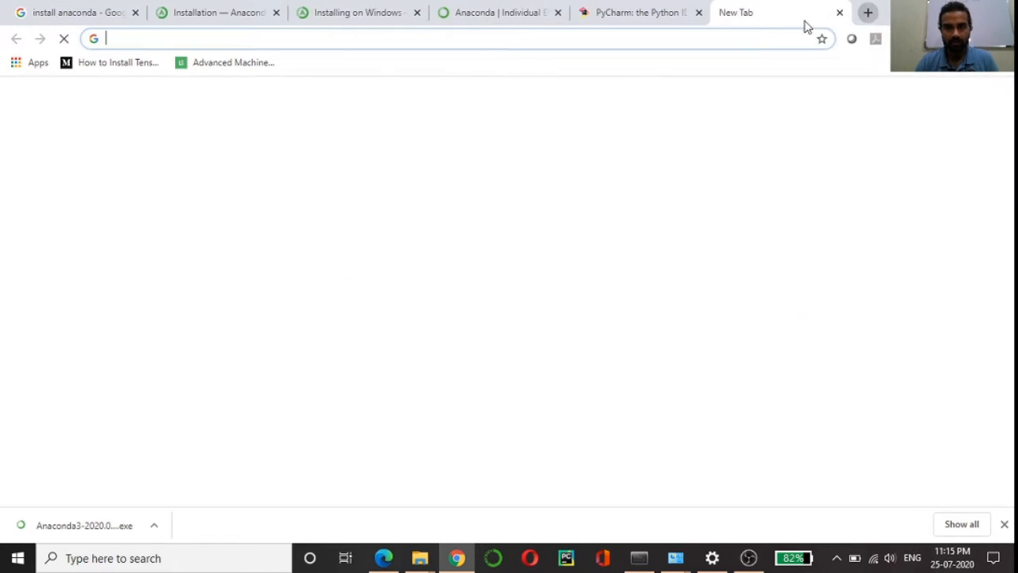
pyautogui.click(358, 41)
pyautogui.write('p')
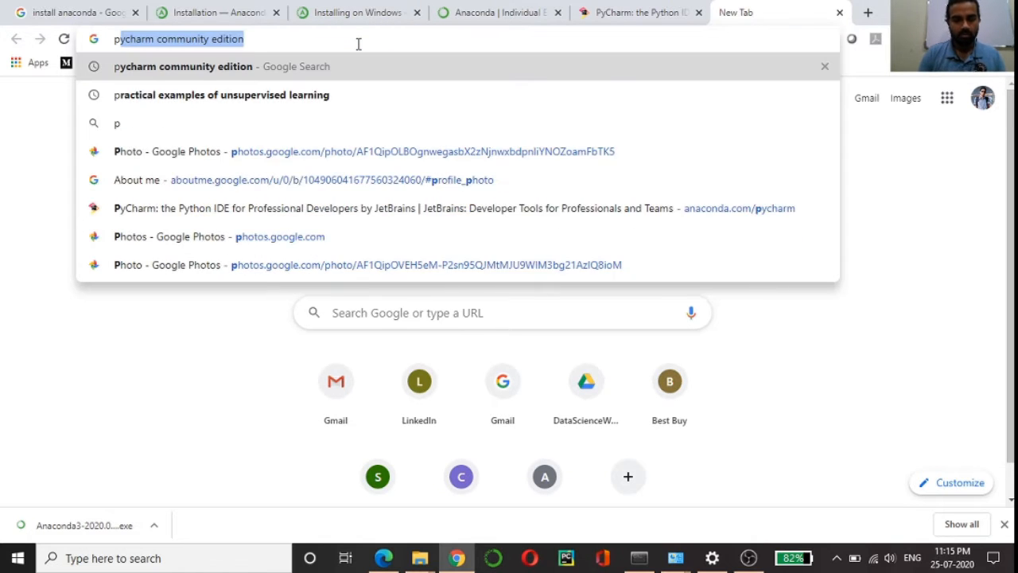
pyautogui.write('ycharm')
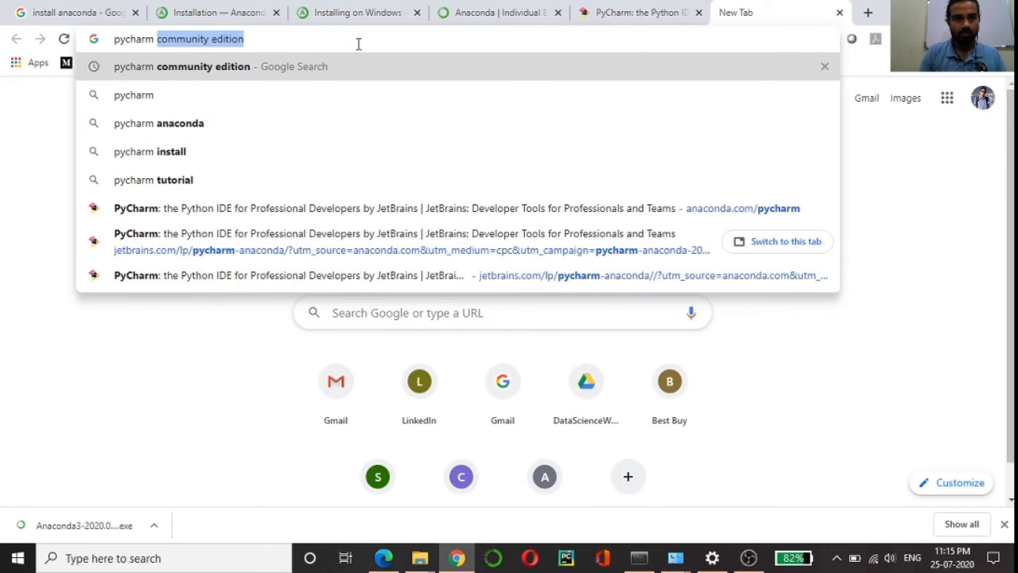
pyautogui.click(368, 72)
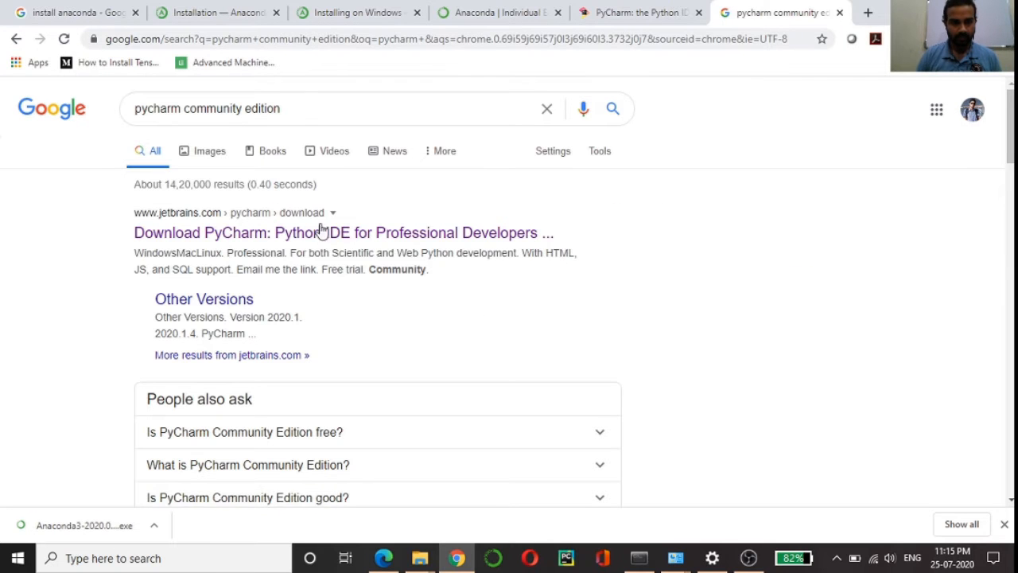
# Open the JetBrains "Download PyCharm" search result in a new tab and switch to it
pyautogui.rightClick(293, 240)
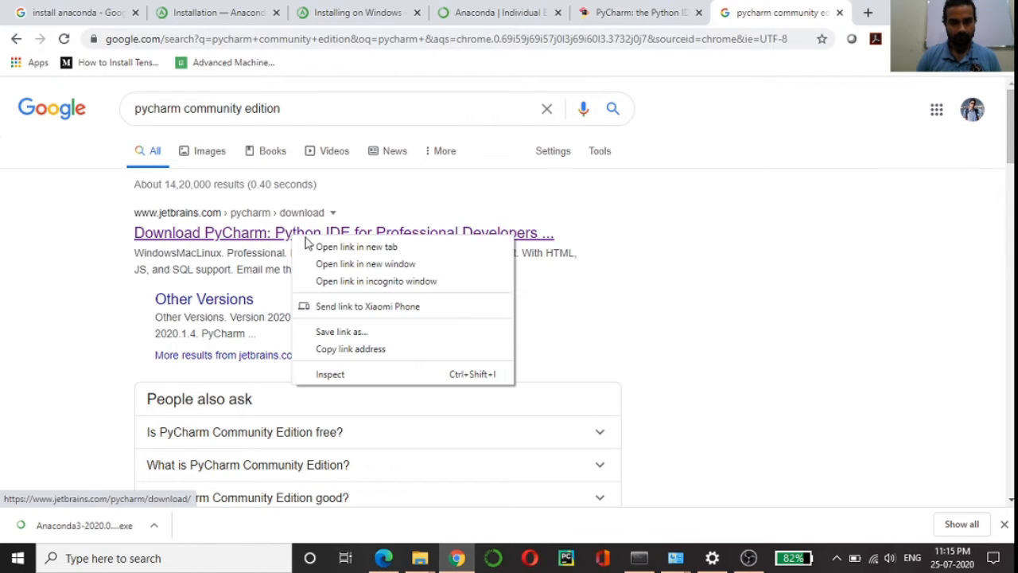
pyautogui.click(314, 247)
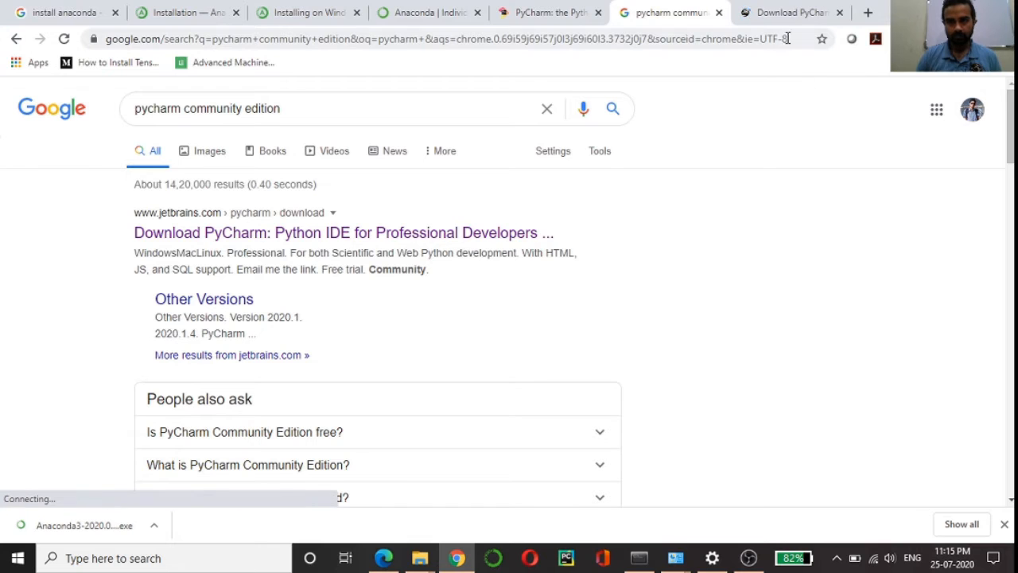
pyautogui.click(787, 14)
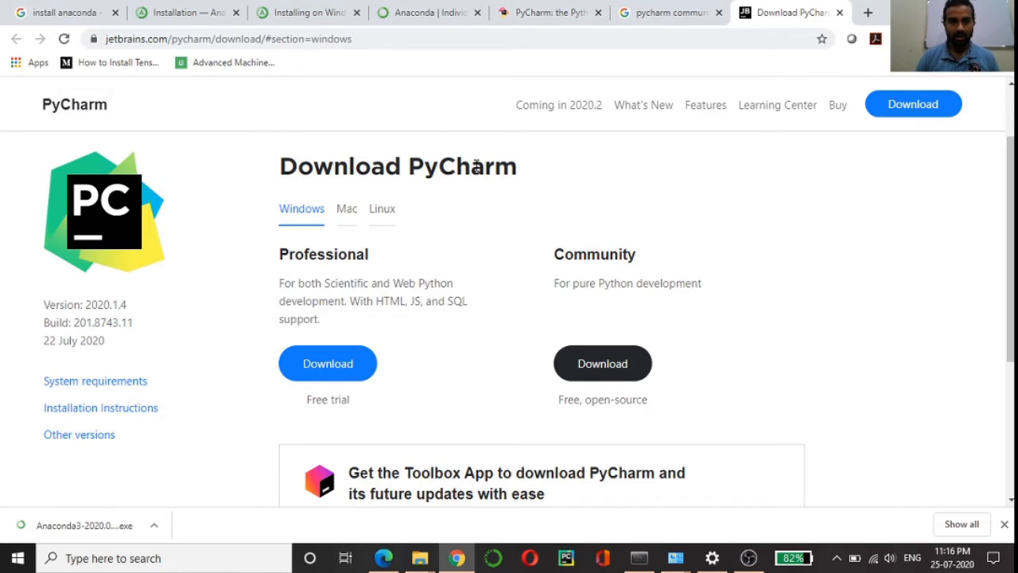
# Search Windows for "anaconda" and open the Anaconda Prompt app
pyautogui.click(90, 559)
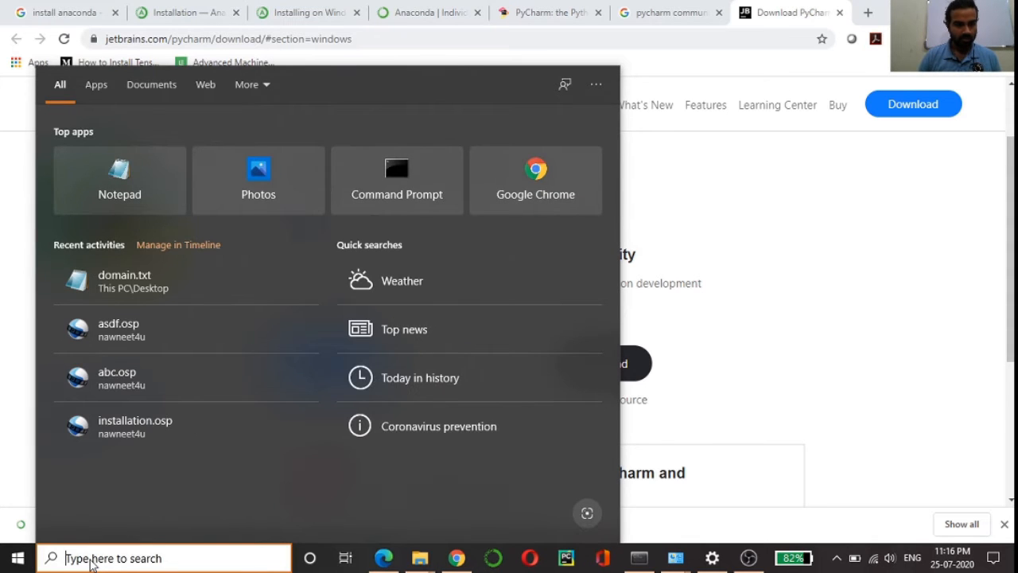
pyautogui.click(18, 559)
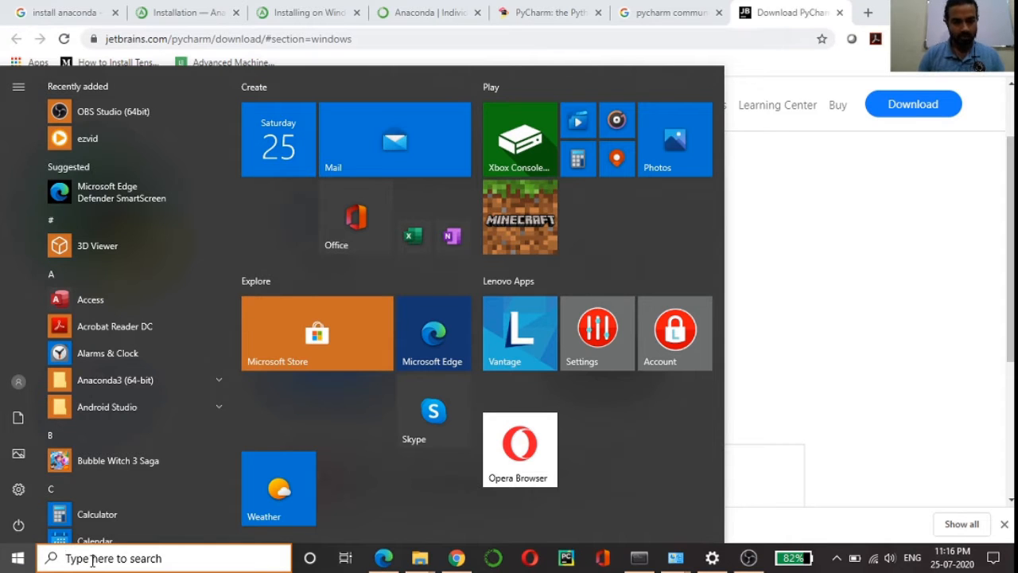
pyautogui.click(92, 559)
pyautogui.write('ana')
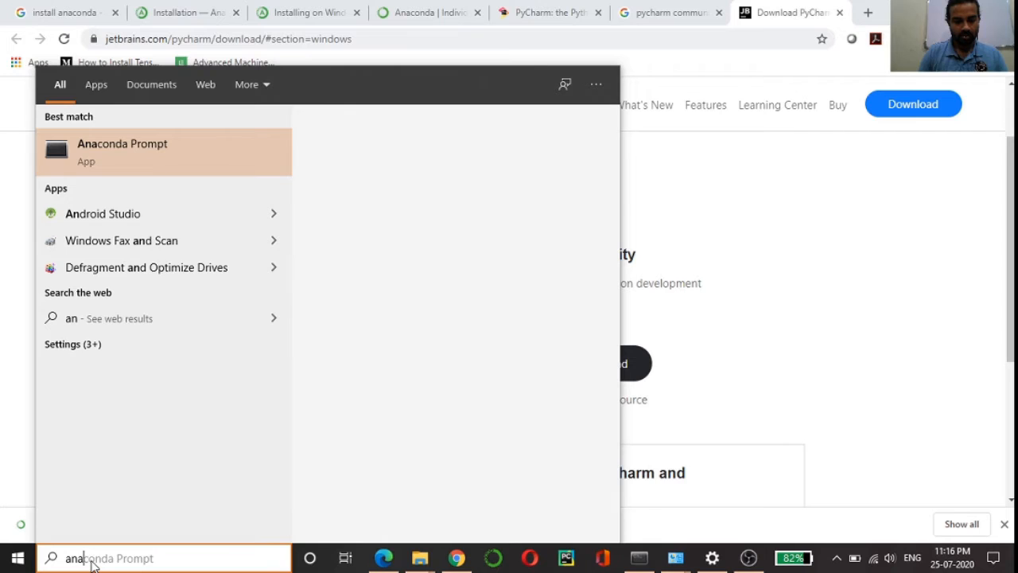
pyautogui.write('conda')
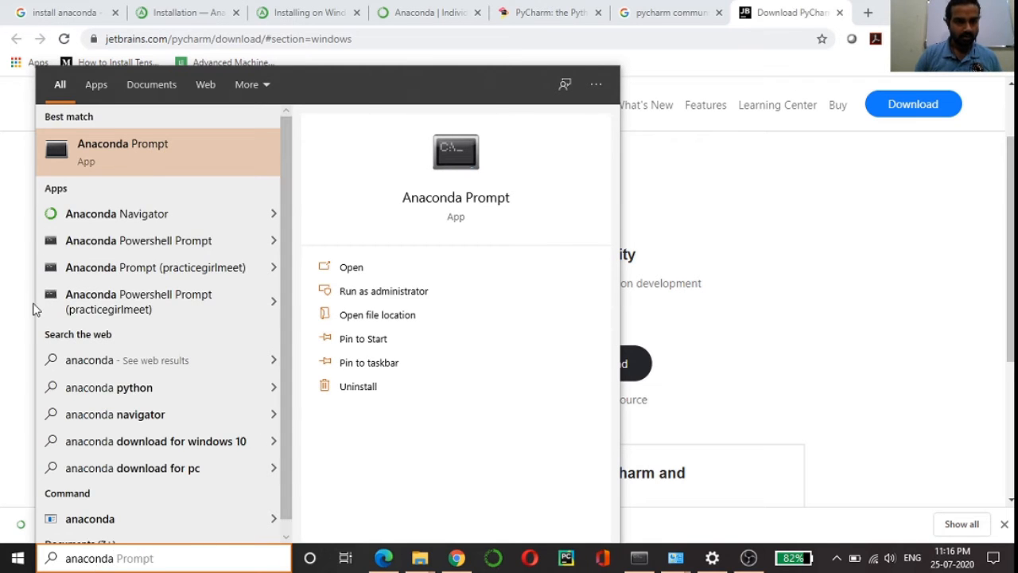
pyautogui.click(137, 156)
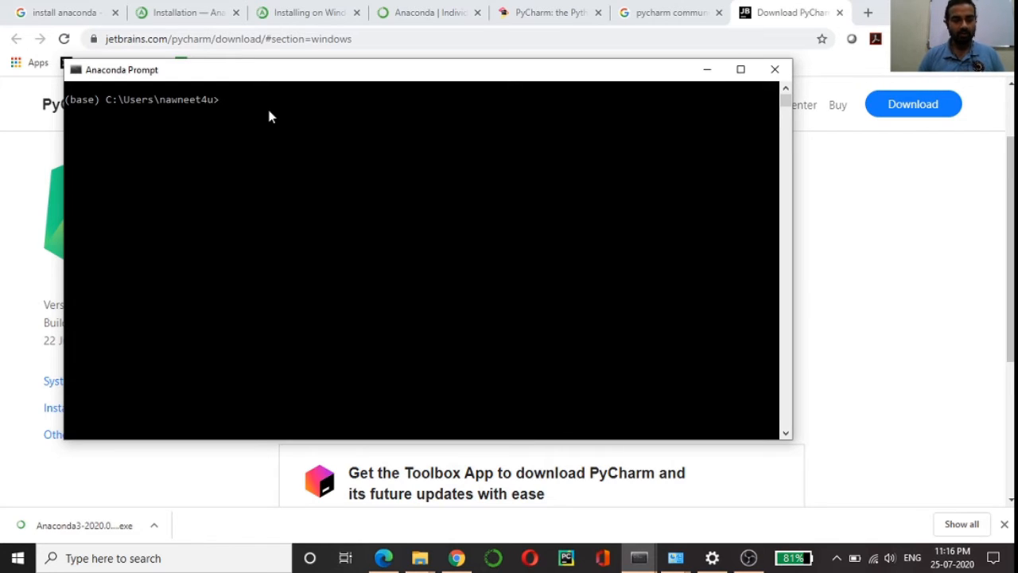
# Create a conda environment named demoenvironment with Python 3.6, and list all environments with "conda info --envs"
pyautogui.write('conda create -n demoenvironment python=3.6')
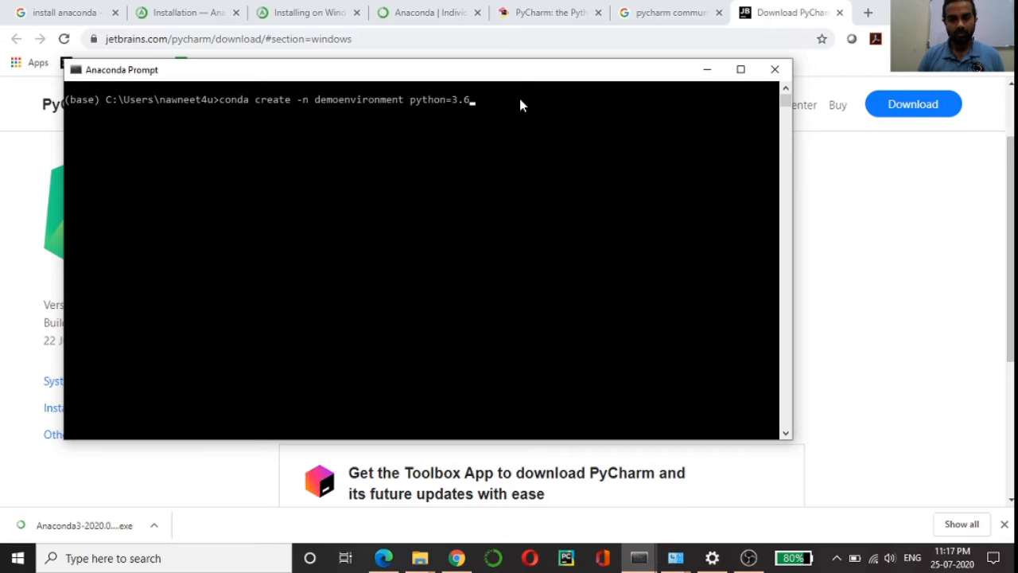
pyautogui.press('Return')
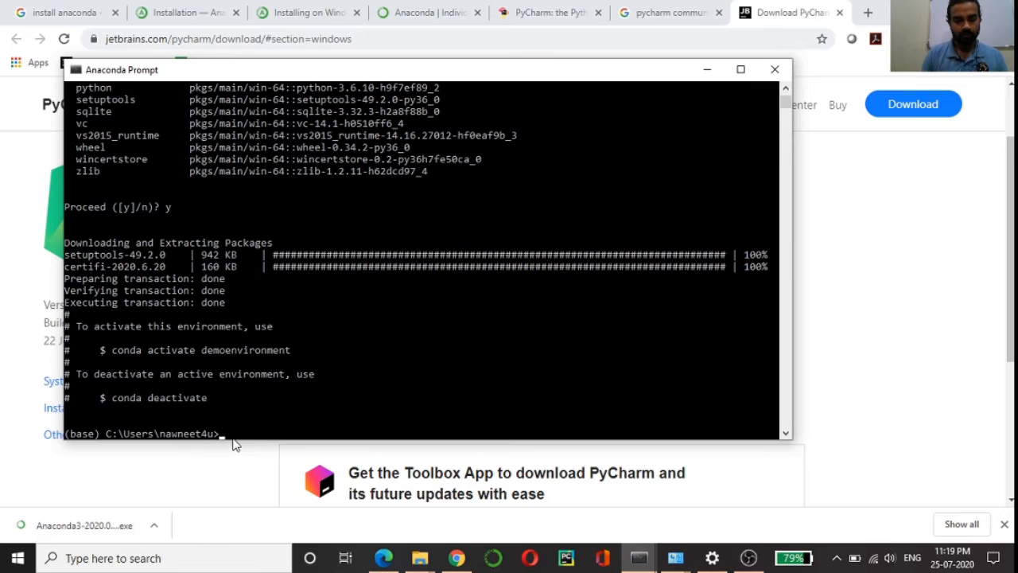
pyautogui.write('conda ')
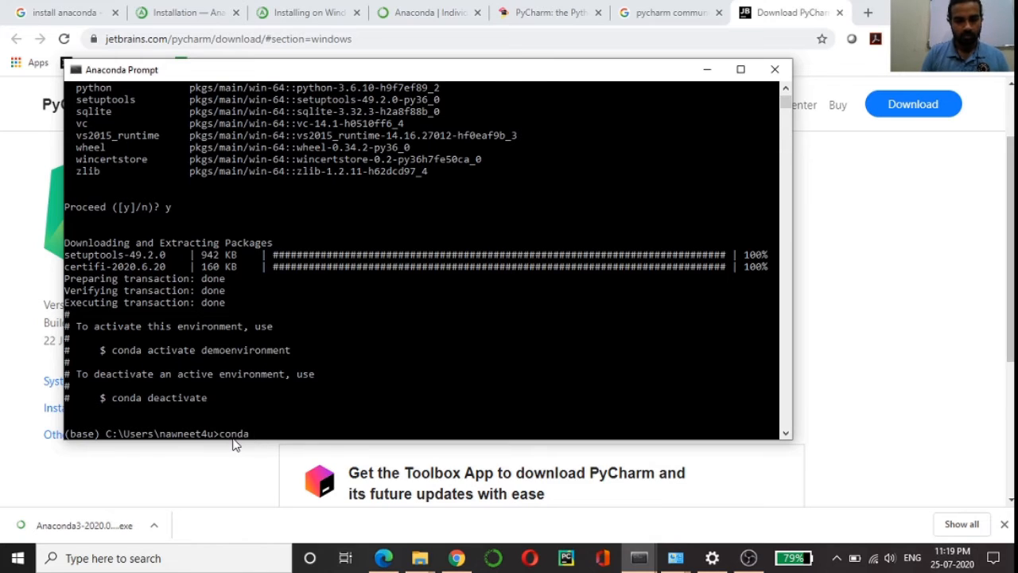
pyautogui.write('info')
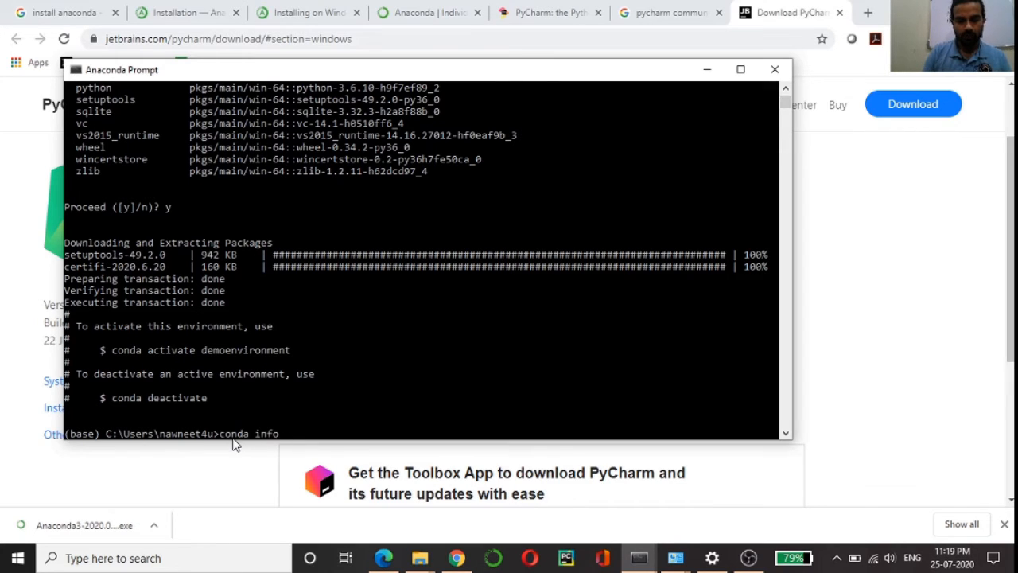
pyautogui.write(' --envs')
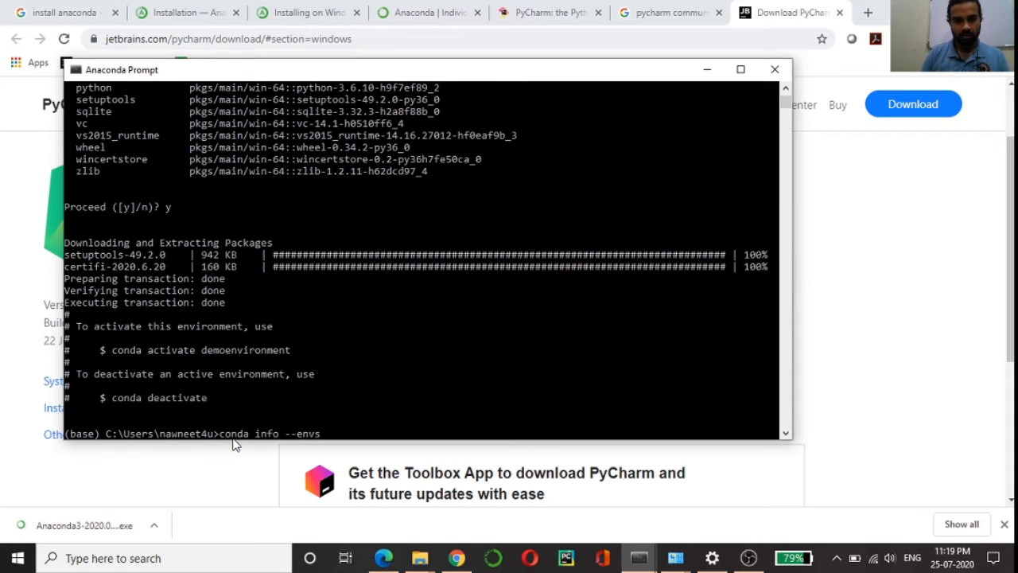
pyautogui.press('Return')
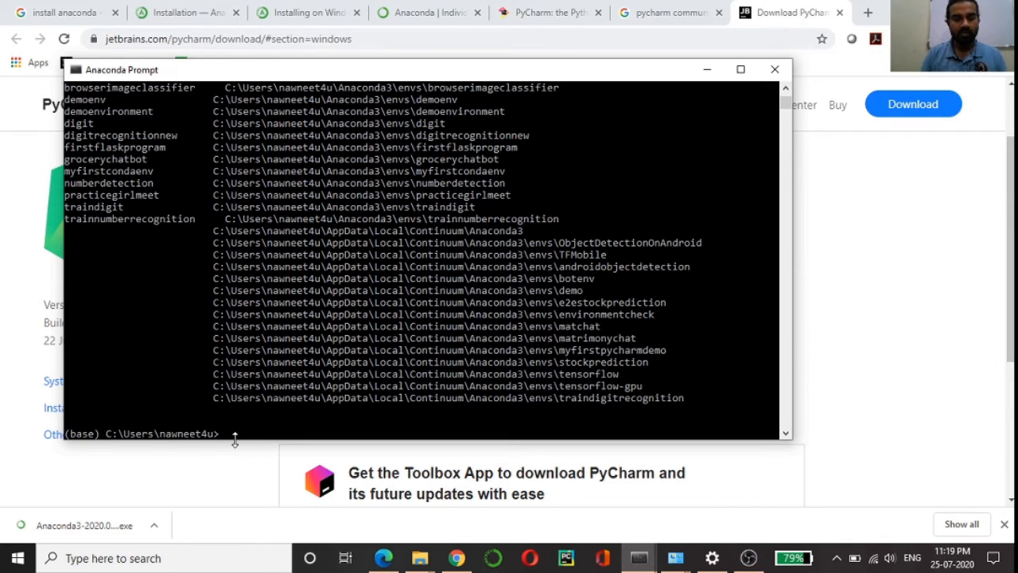
# Activate the demoenvironment environment with the command "activate demoenvironment"
pyautogui.write('activate ')
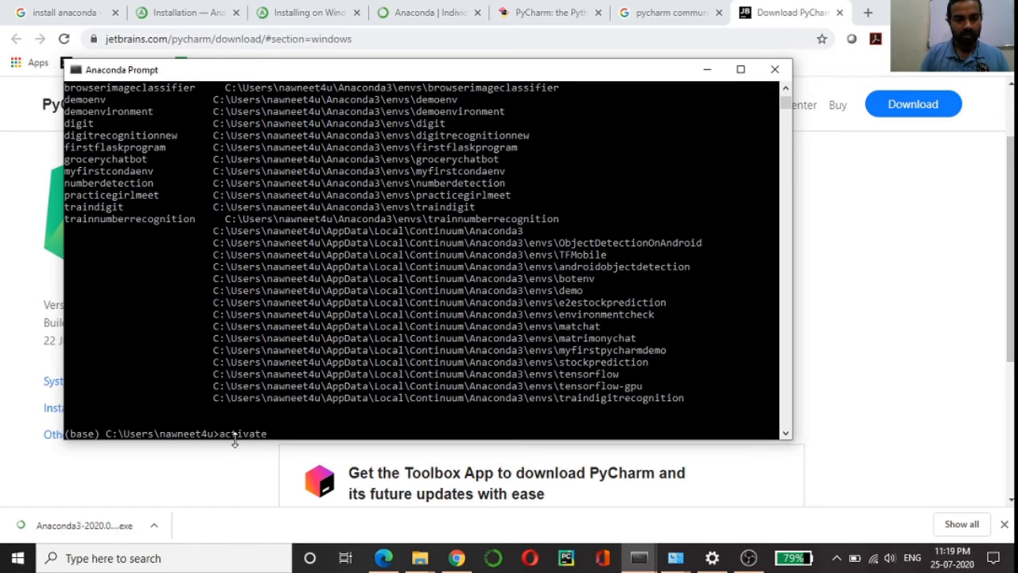
pyautogui.write('de')
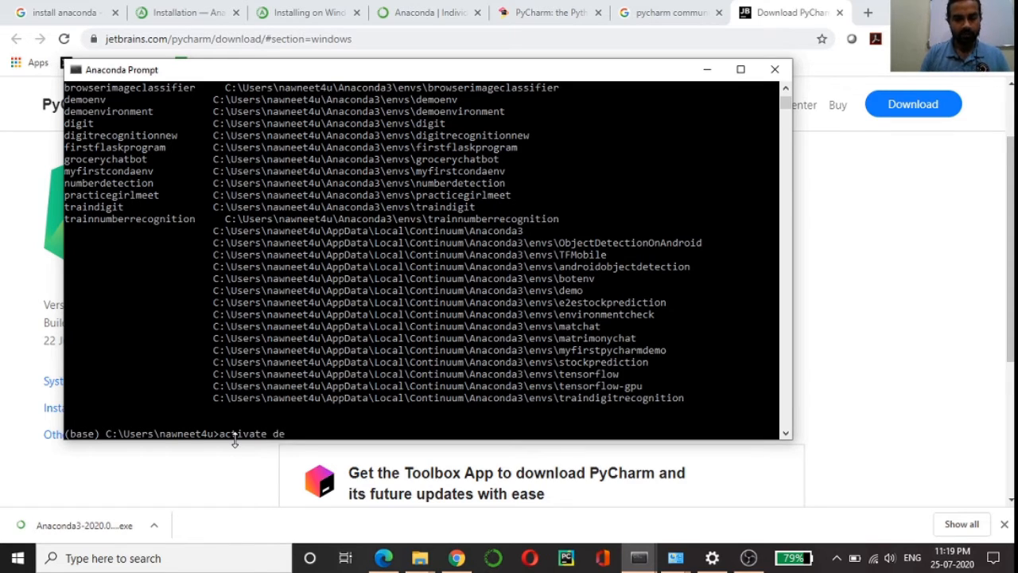
pyautogui.write('moenvironment')
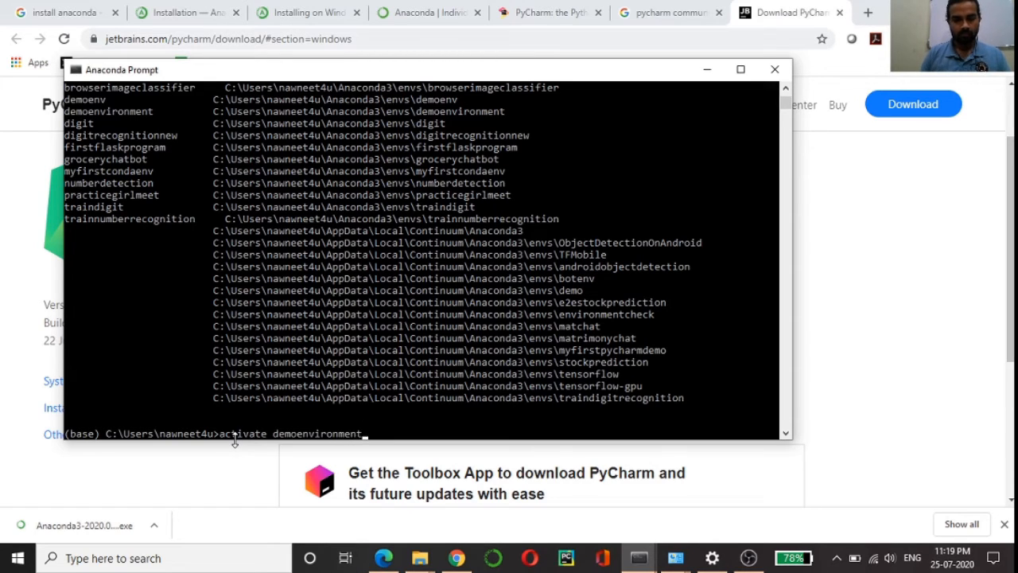
pyautogui.press('Return')
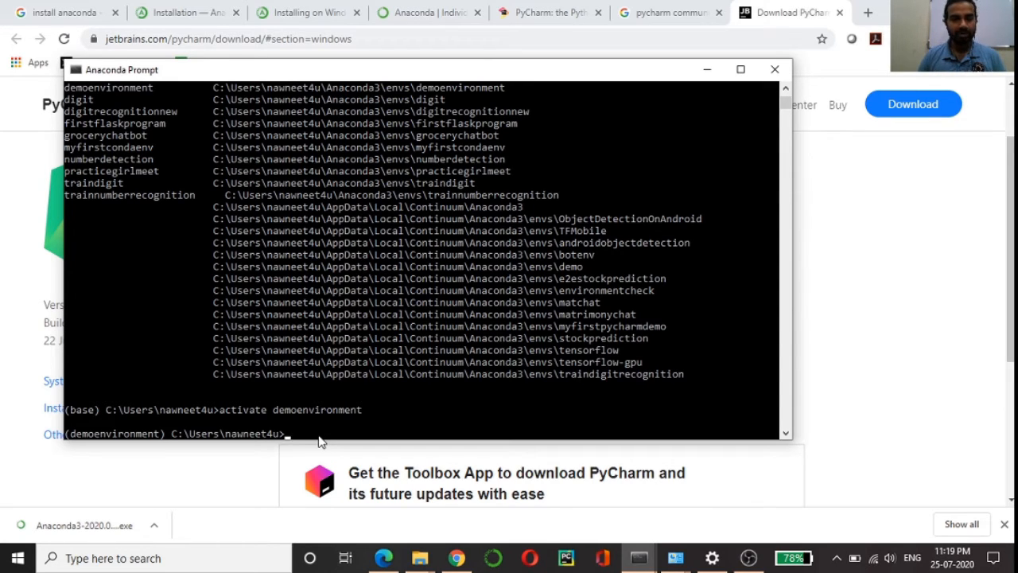
# Install jupyter with pip in the active environment and launch it with "jupyter notebook"
pyautogui.write('pip install jupyter')
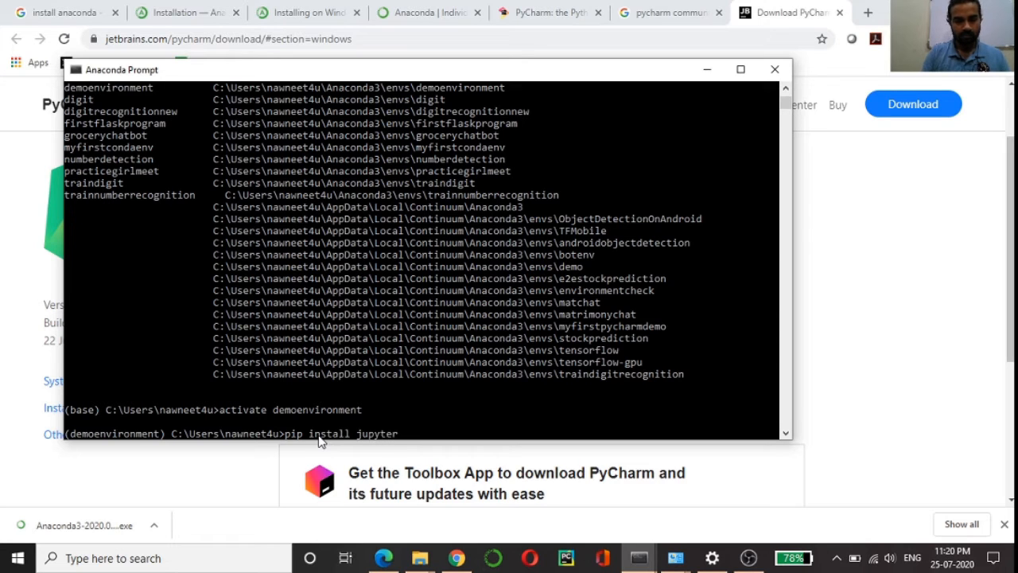
pyautogui.press('Return')
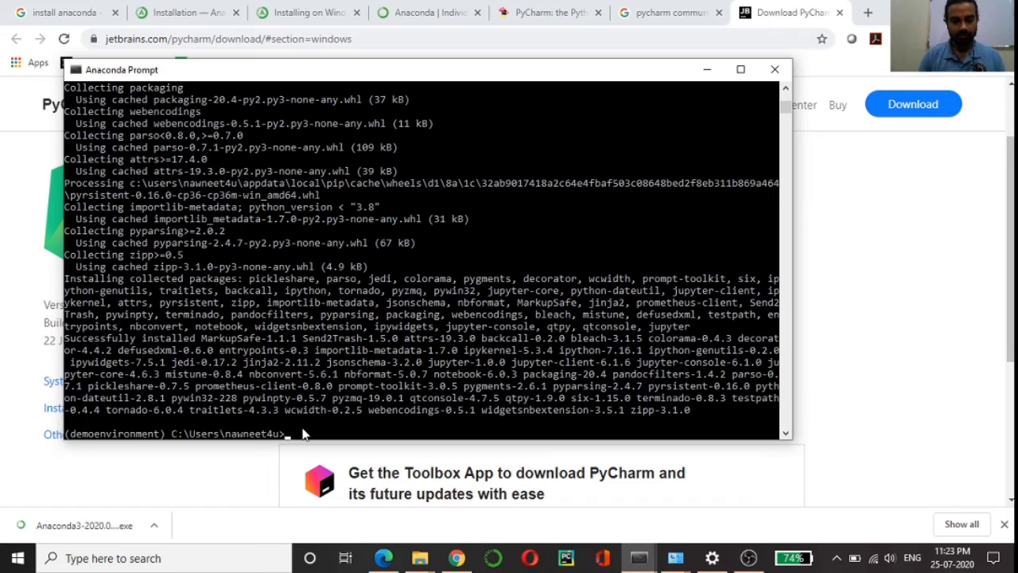
pyautogui.write('ju')
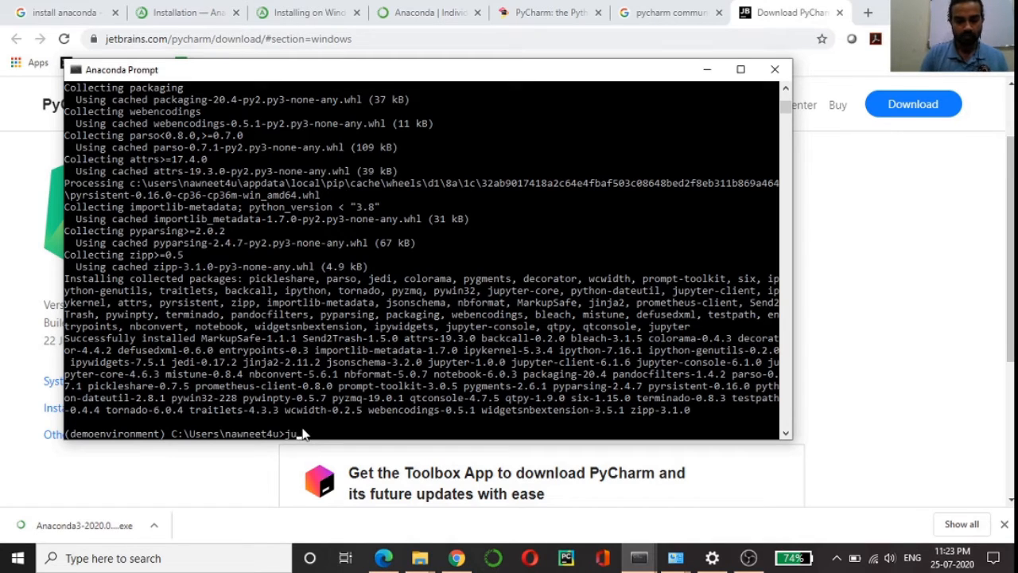
pyautogui.write('pyter notebook')
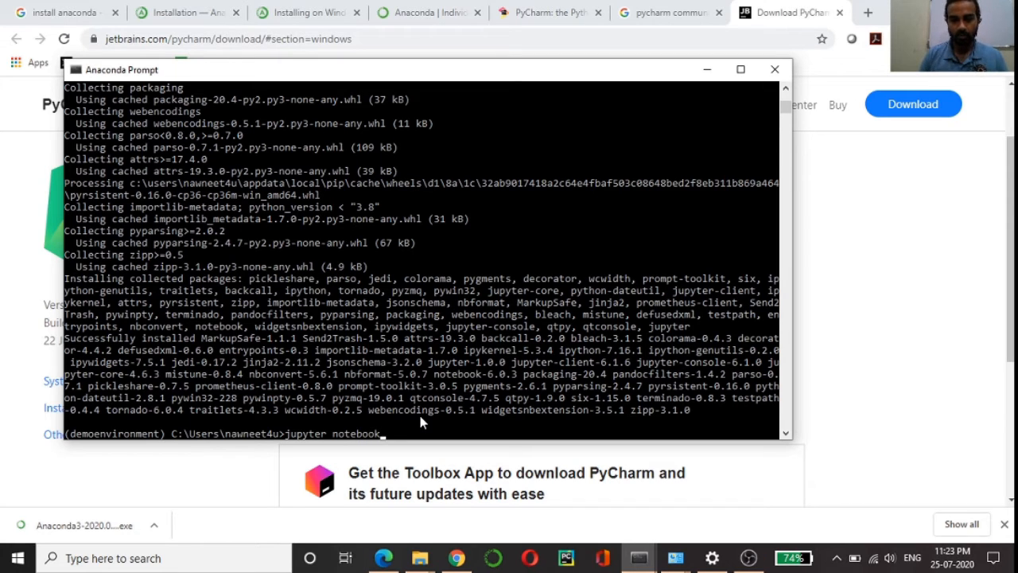
pyautogui.press('Return')
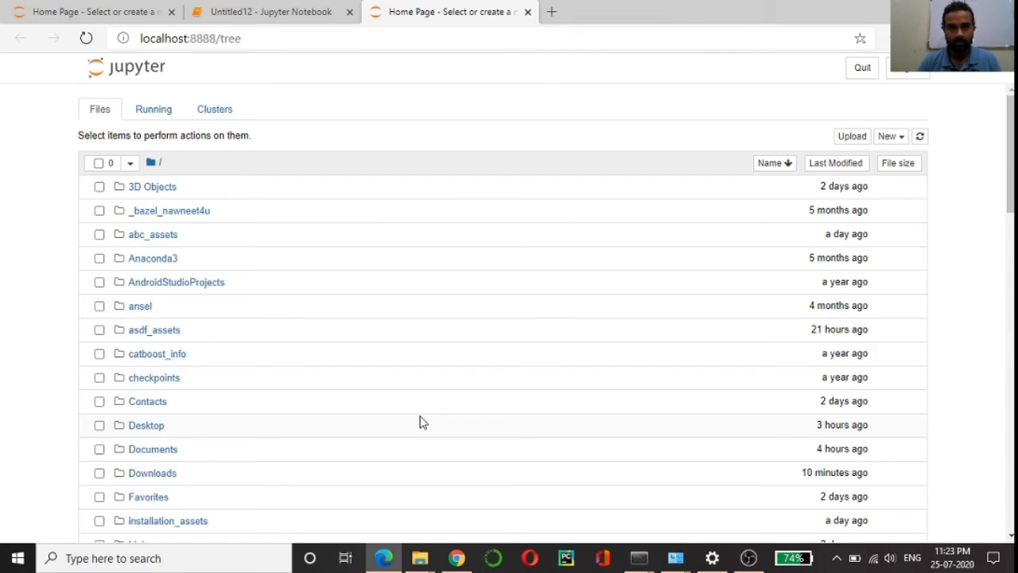
# Create a new Python 3 notebook and set its first cell's type to Markdown
pyautogui.click(901, 140)
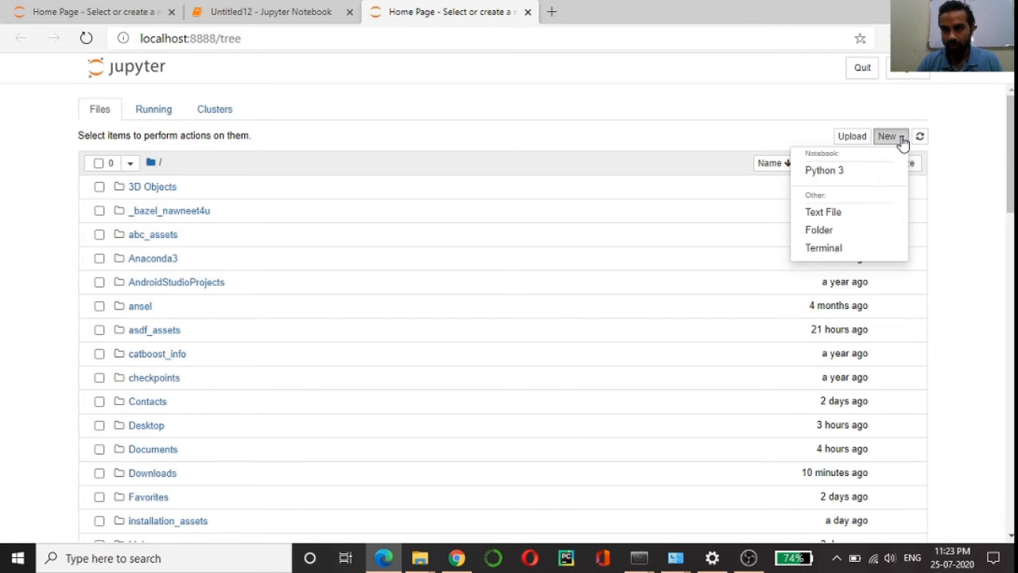
pyautogui.click(826, 171)
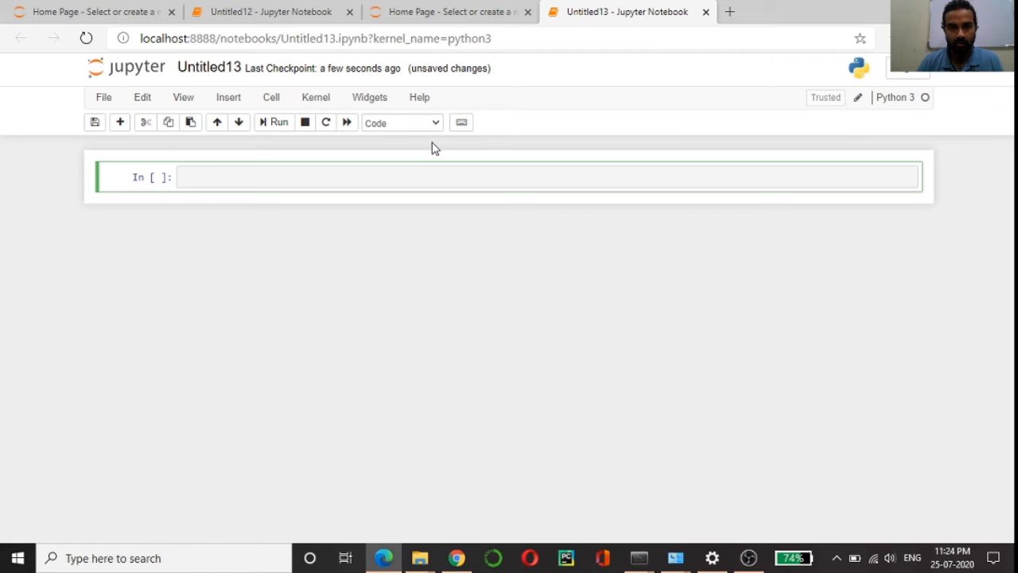
pyautogui.click(436, 125)
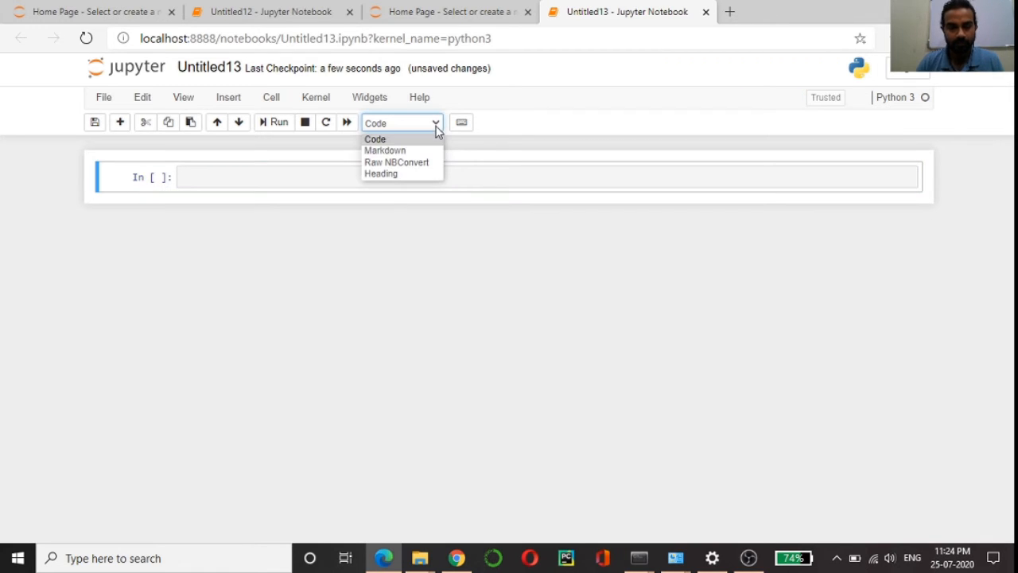
pyautogui.click(387, 151)
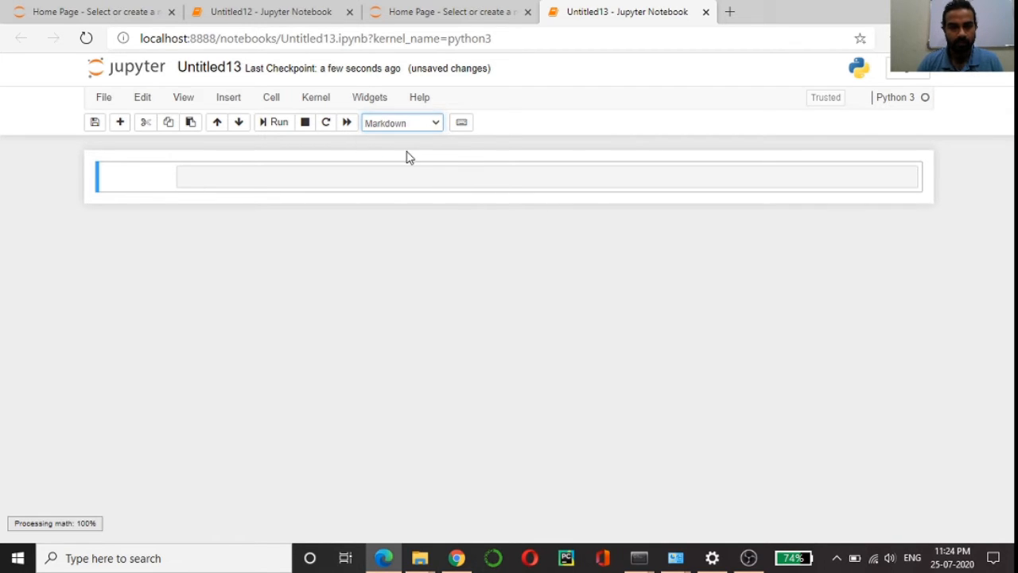
# Enter the level-two heading "## Welcome to Jupyter Notebook" in the Markdown cell
pyautogui.click(250, 179)
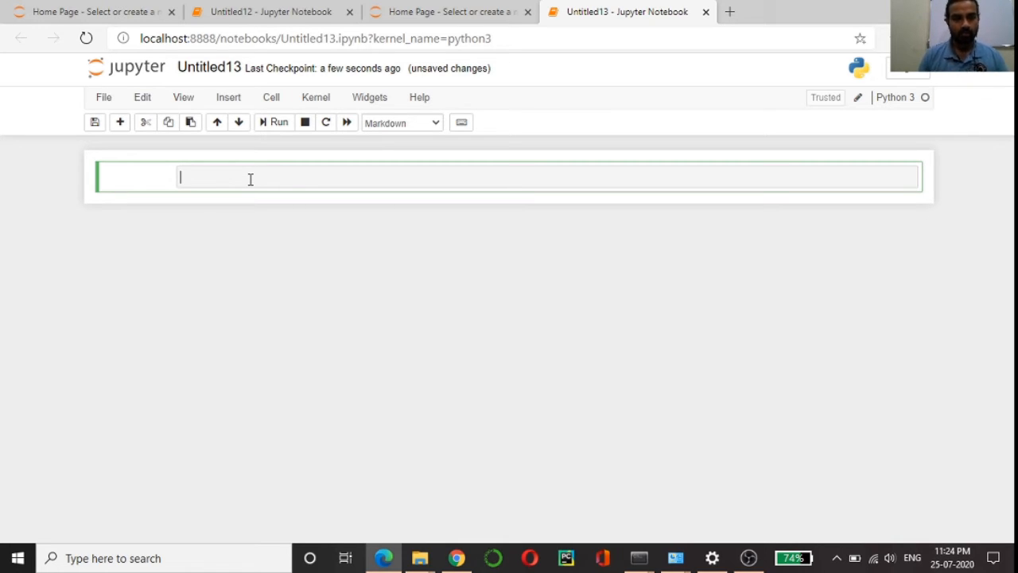
pyautogui.write('##')
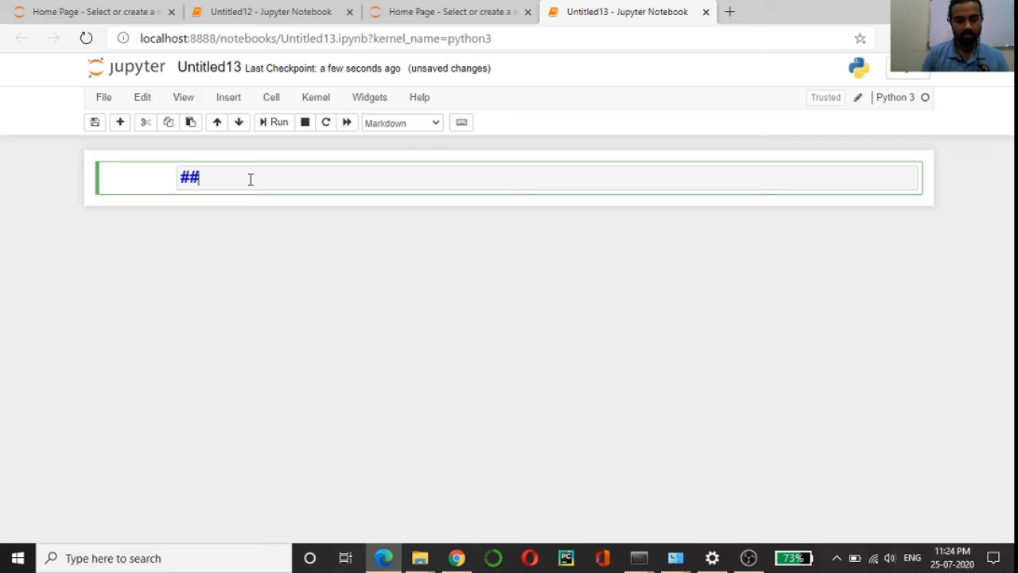
pyautogui.write('Welcome to ')
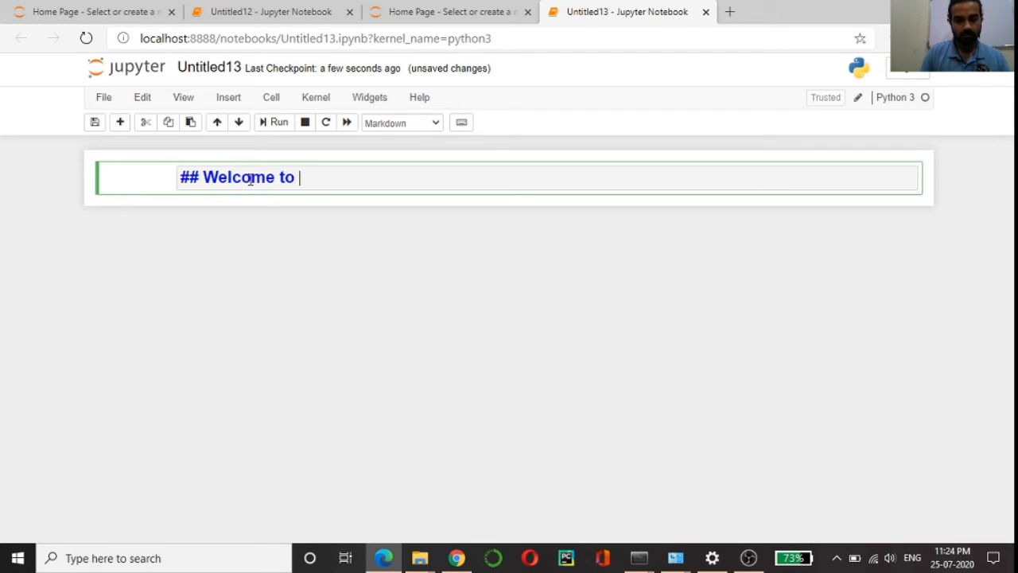
pyautogui.write('Ju')
pyautogui.press('BackSpace')
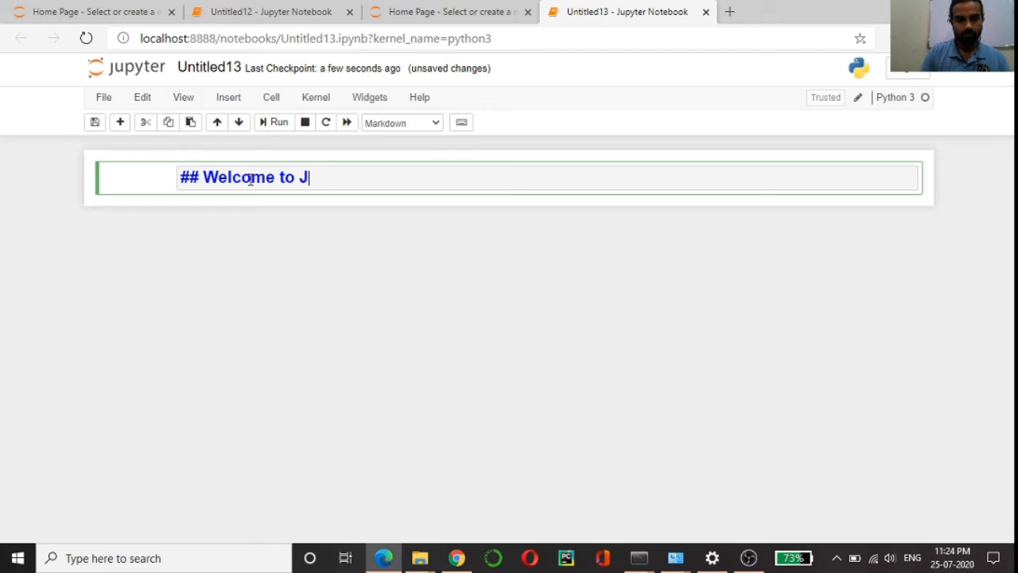
pyautogui.write('upyter No')
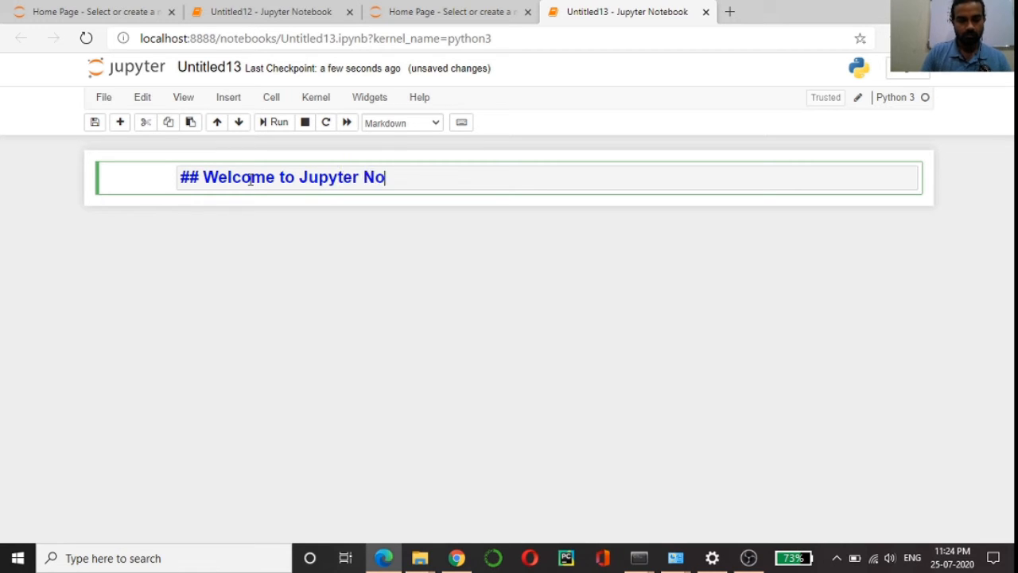
pyautogui.write('tebook')
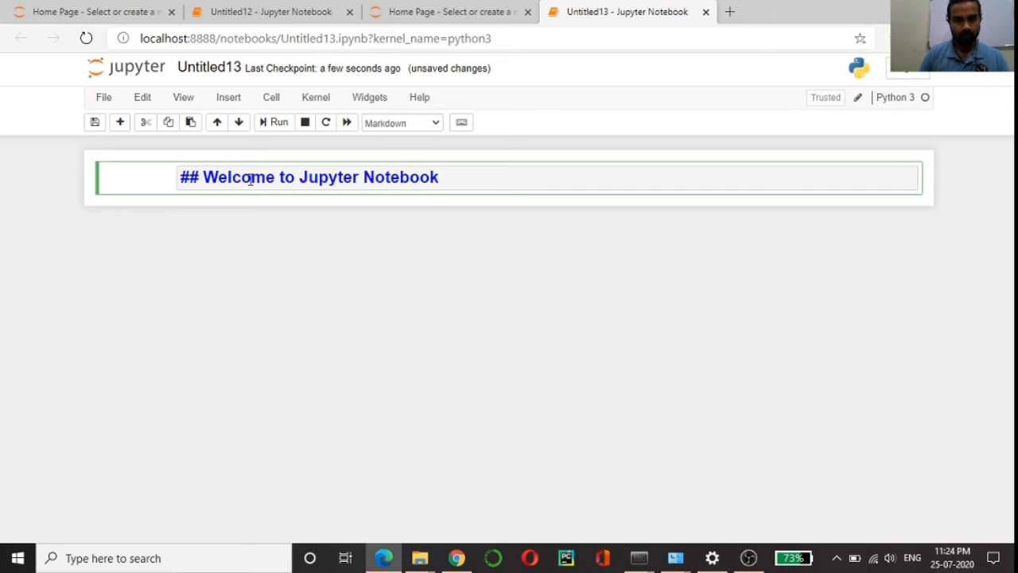
# Insert a new cell below the heading cell
pyautogui.click(230, 102)
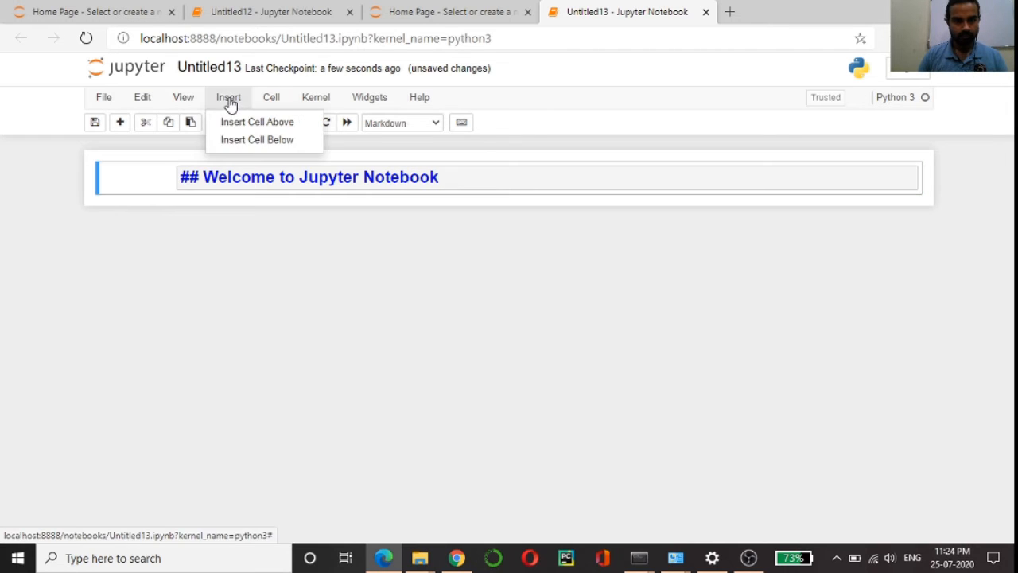
pyautogui.click(256, 141)
pyautogui.click(232, 100)
pyautogui.click(232, 100)
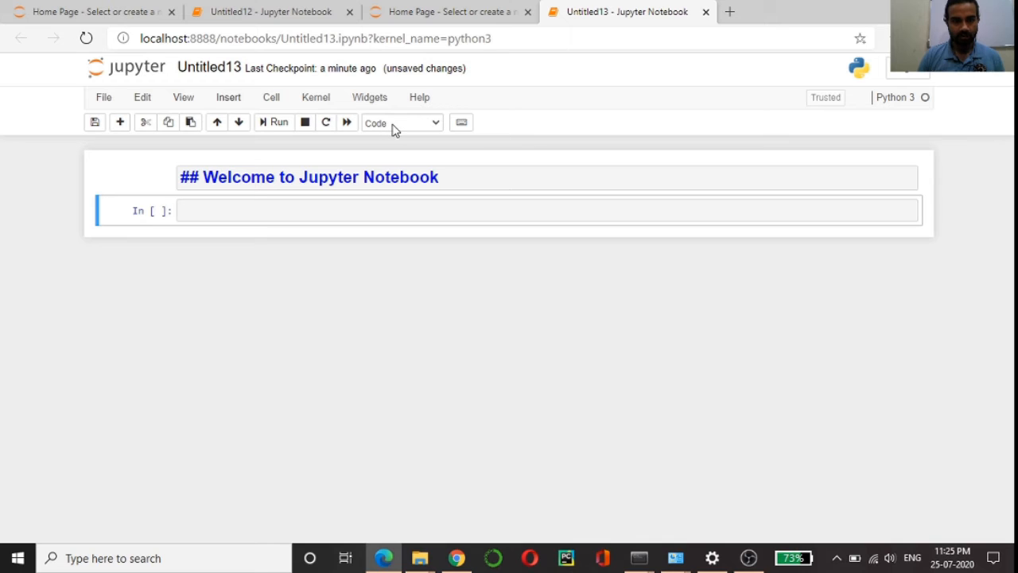
# Write print("Welcome to my youtube channel DataPlayground. Please Like share and subscribe.") in the empty code cell and run it
pyautogui.click(231, 214)
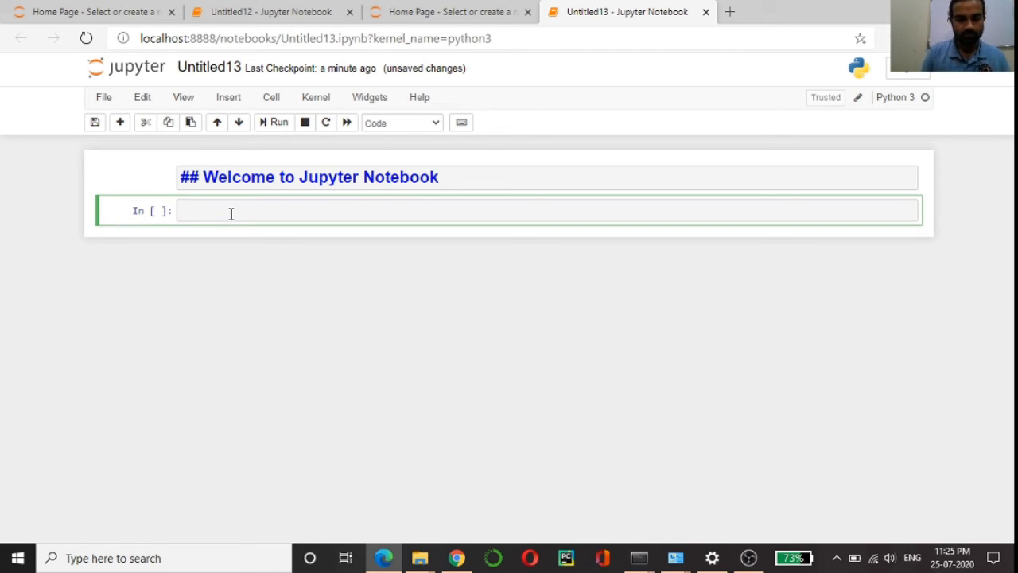
pyautogui.write('pr')
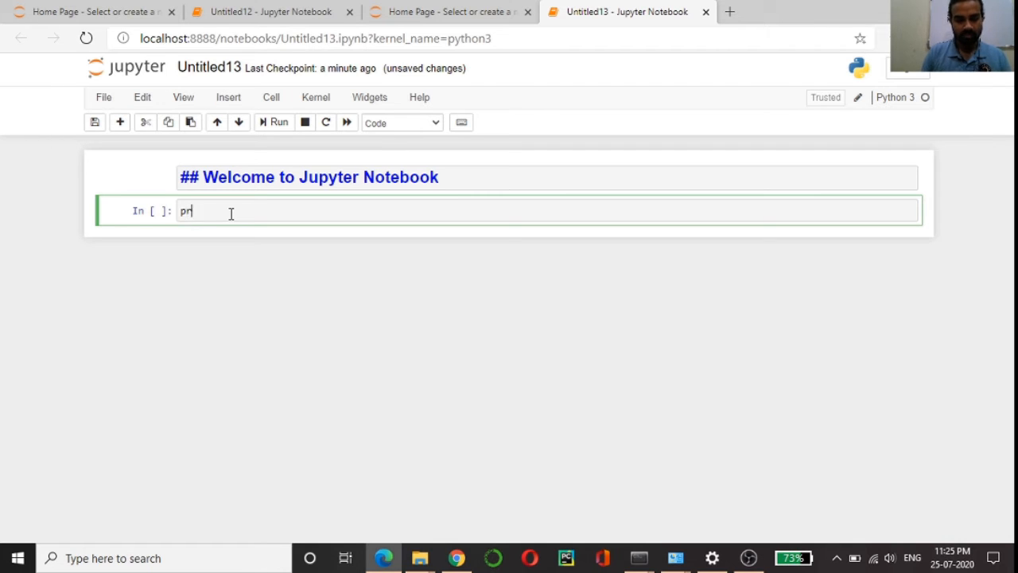
pyautogui.write('int(')
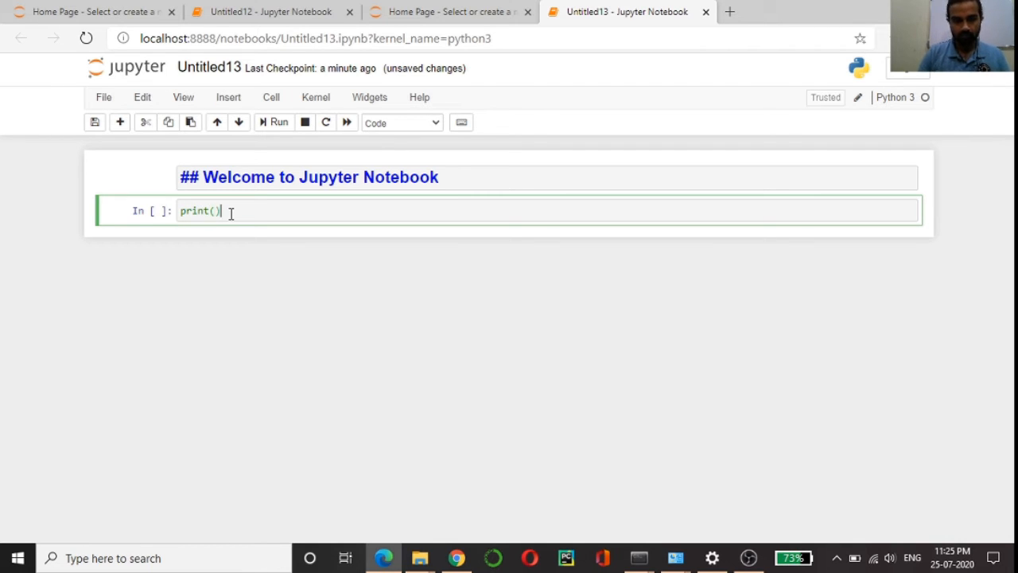
pyautogui.write('"')
pyautogui.write('Welcome to my youtube channel DataPlayground. Please Like share and subscribe.')
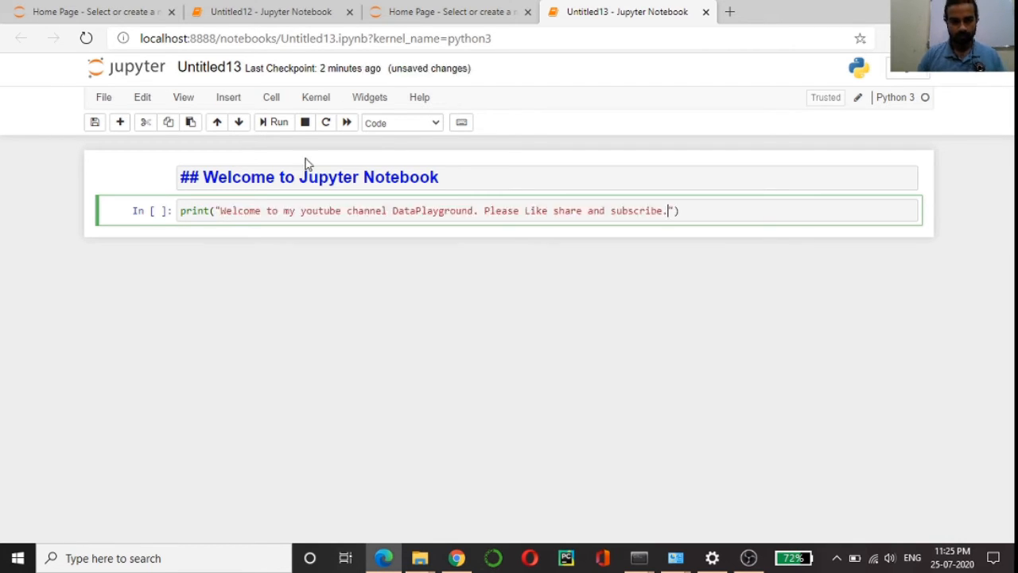
pyautogui.click(277, 127)
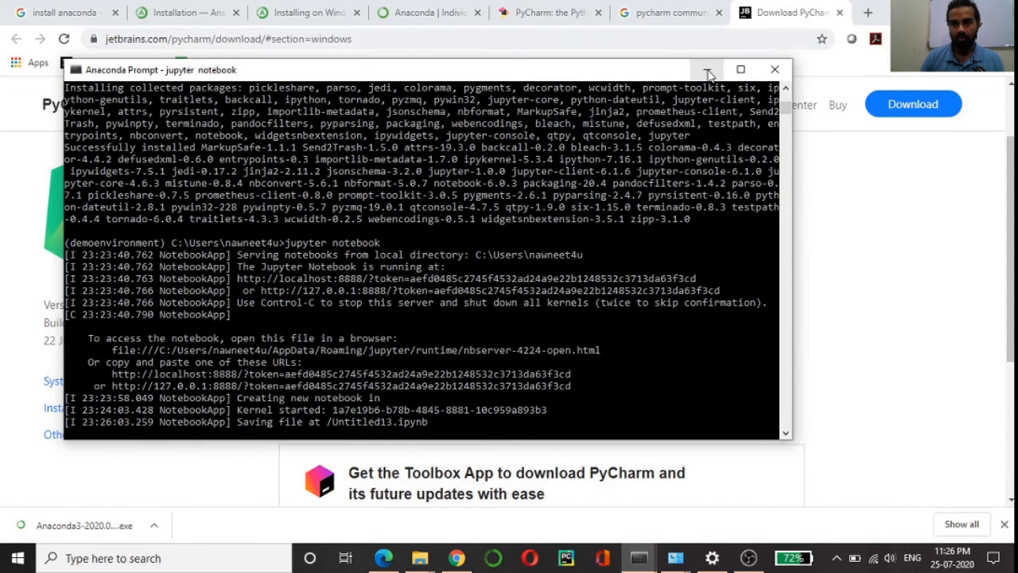
# Minimize the Anaconda Prompt and Downloads windows and launch PyCharm
pyautogui.click(708, 71)
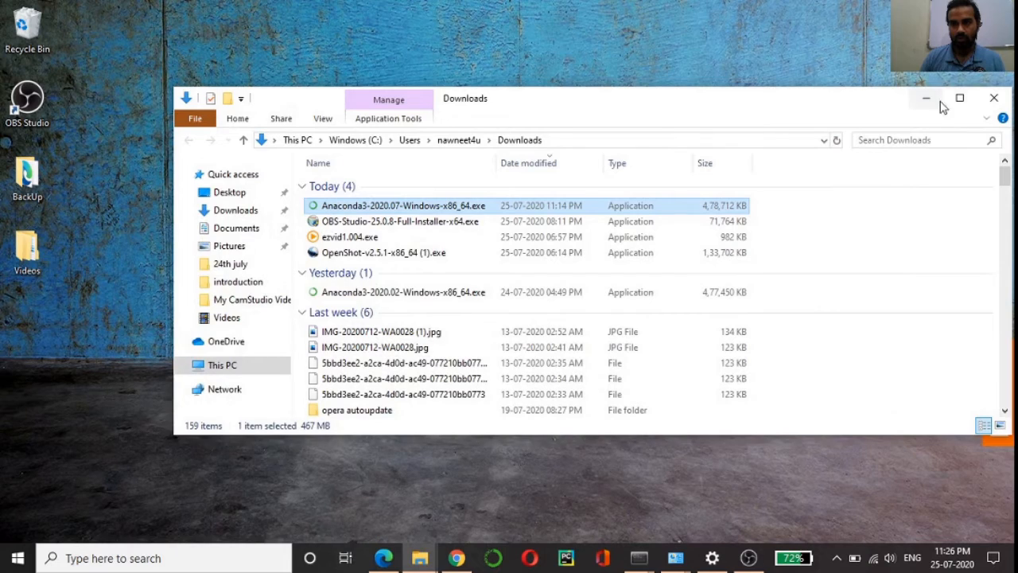
pyautogui.click(923, 96)
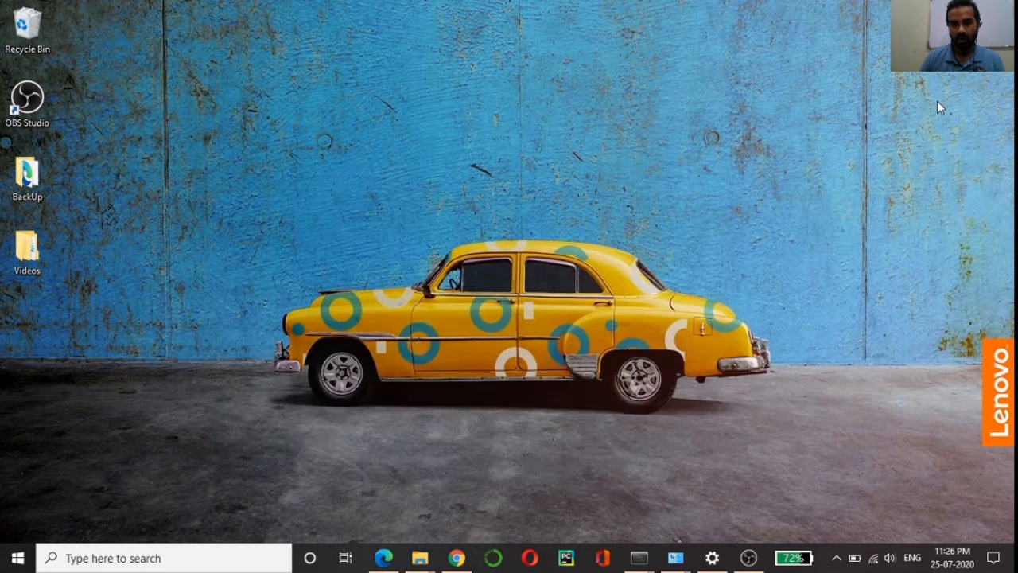
pyautogui.click(564, 559)
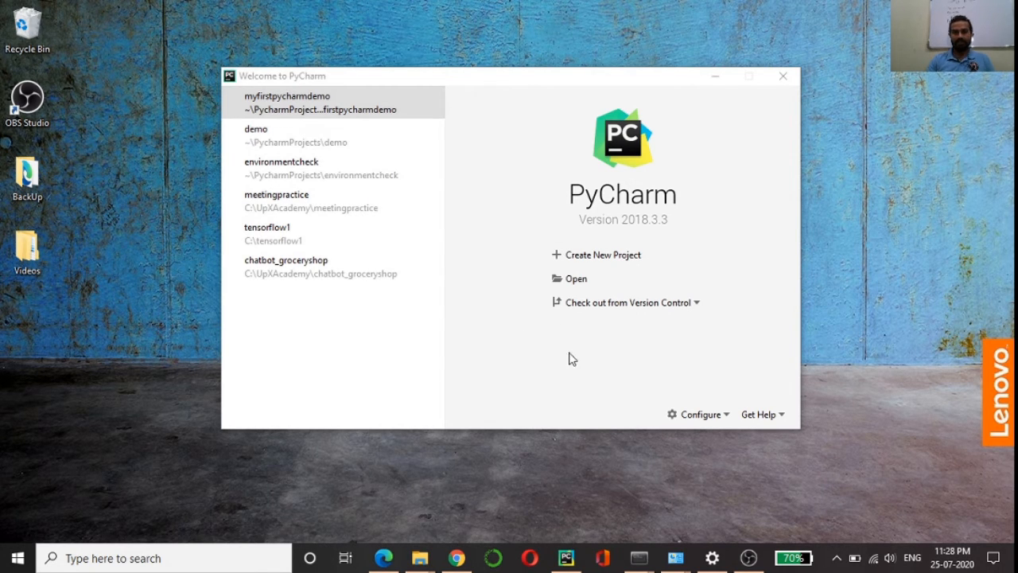
# Start a new PyCharm project and name its folder demoproject inside PycharmProjects
pyautogui.click(602, 257)
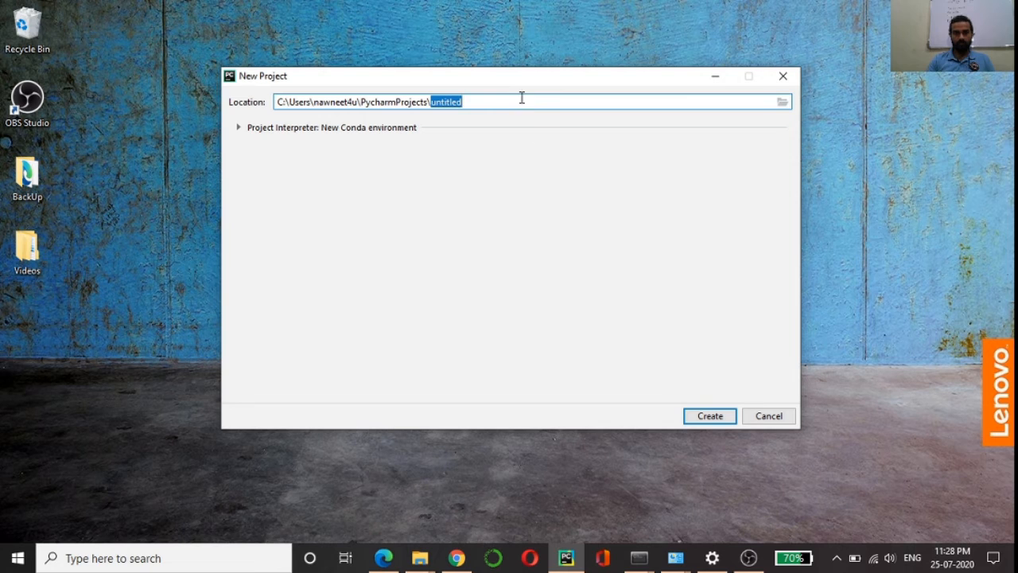
pyautogui.press('BackSpace')
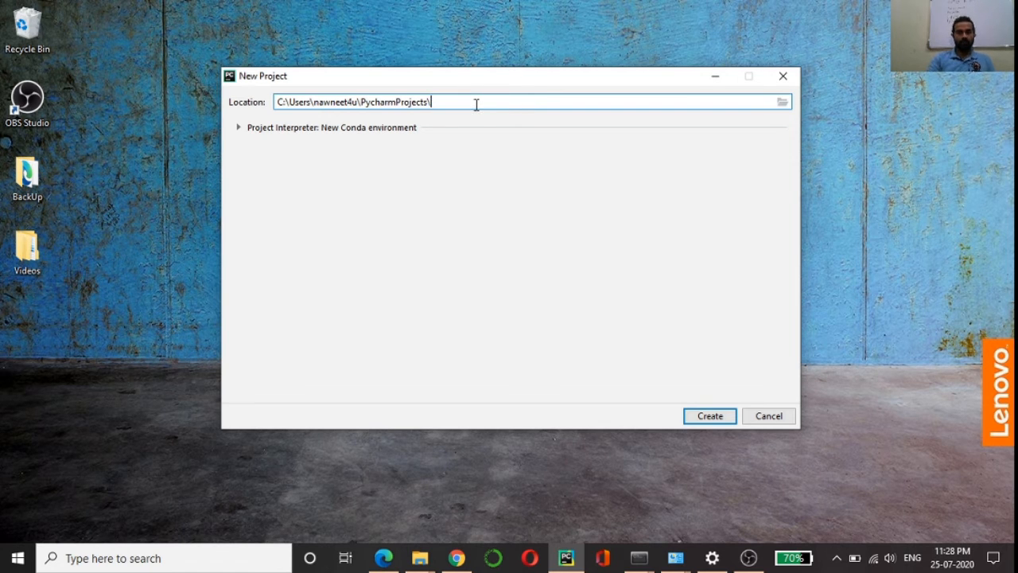
pyautogui.write('d')
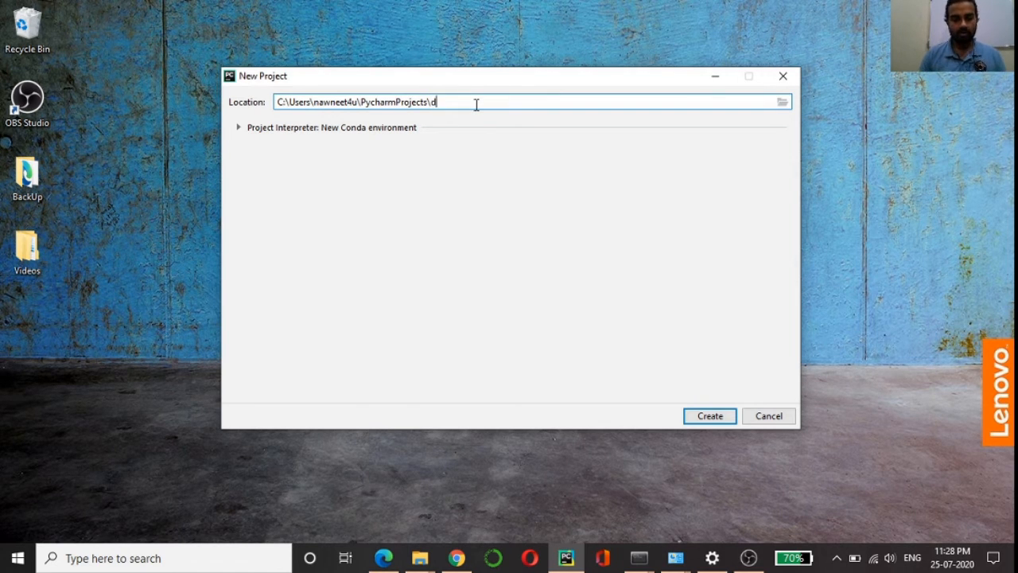
pyautogui.write('emoproject')
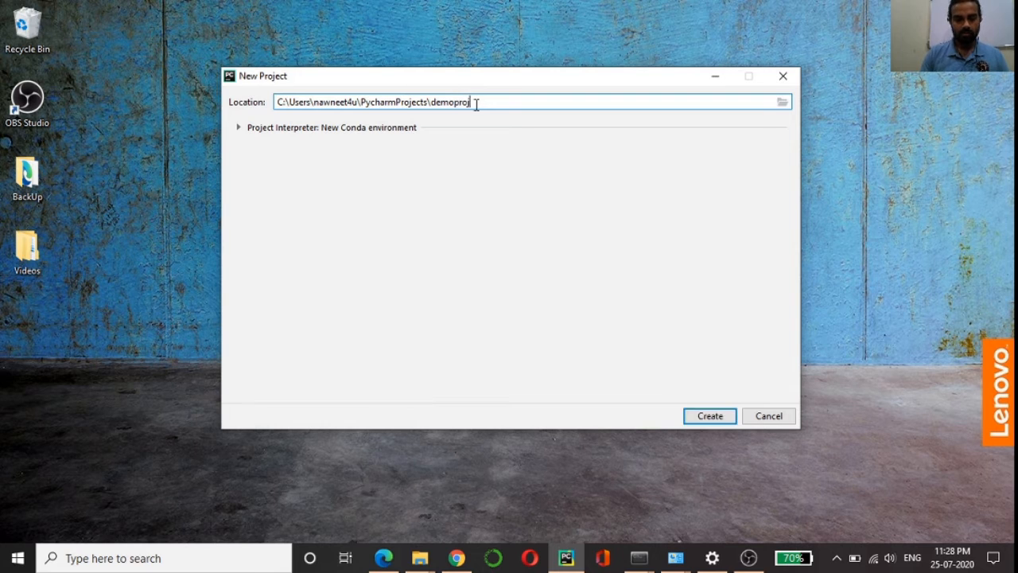
# Choose Conda for the new project interpreter environment and create the project
pyautogui.click(240, 130)
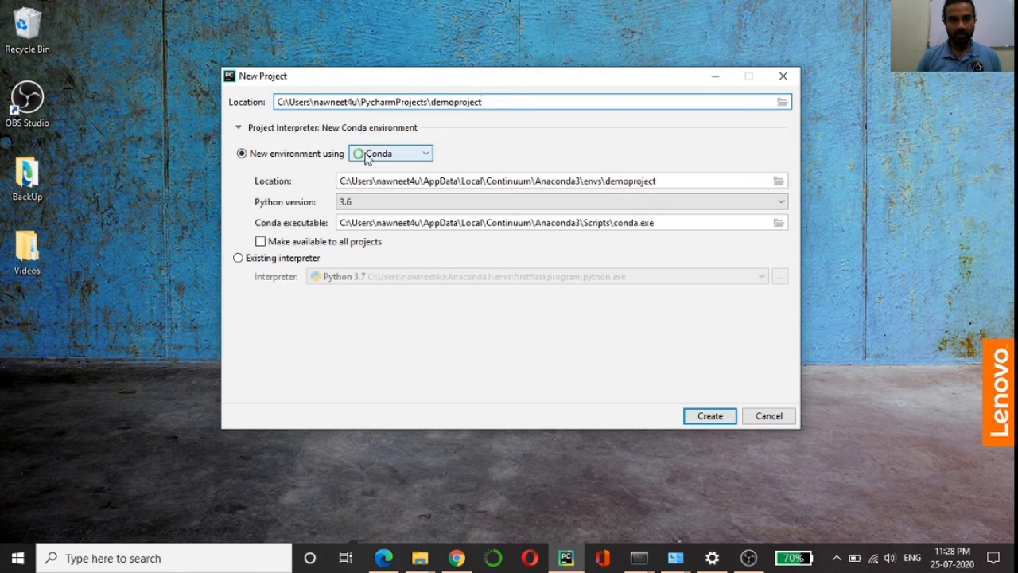
pyautogui.click(424, 156)
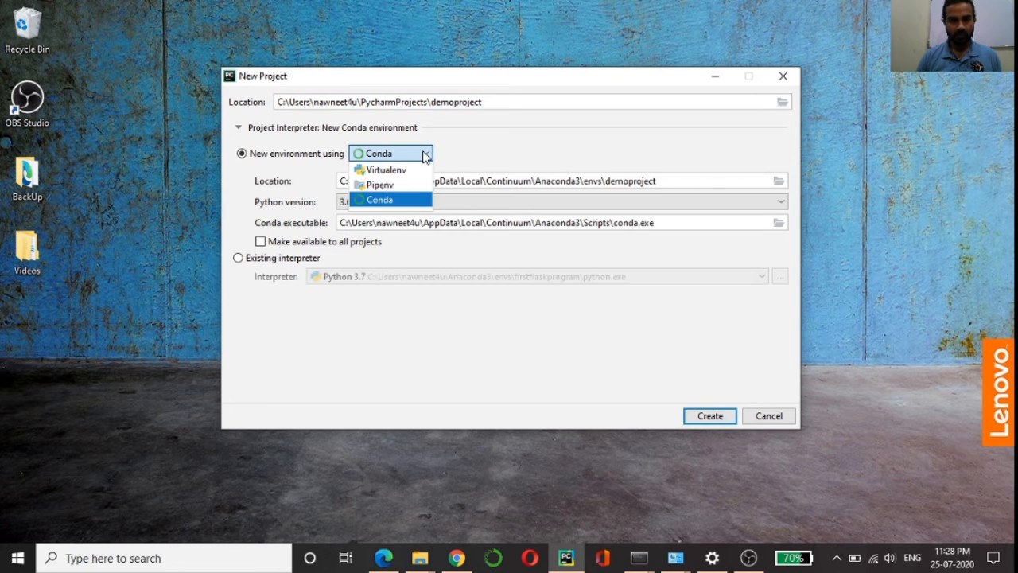
pyautogui.click(395, 199)
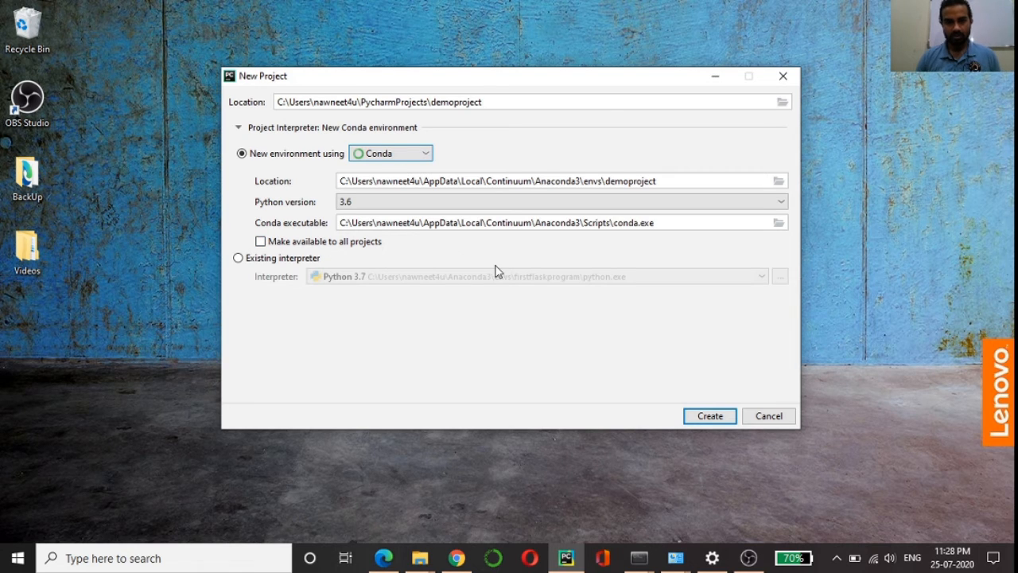
pyautogui.click(710, 419)
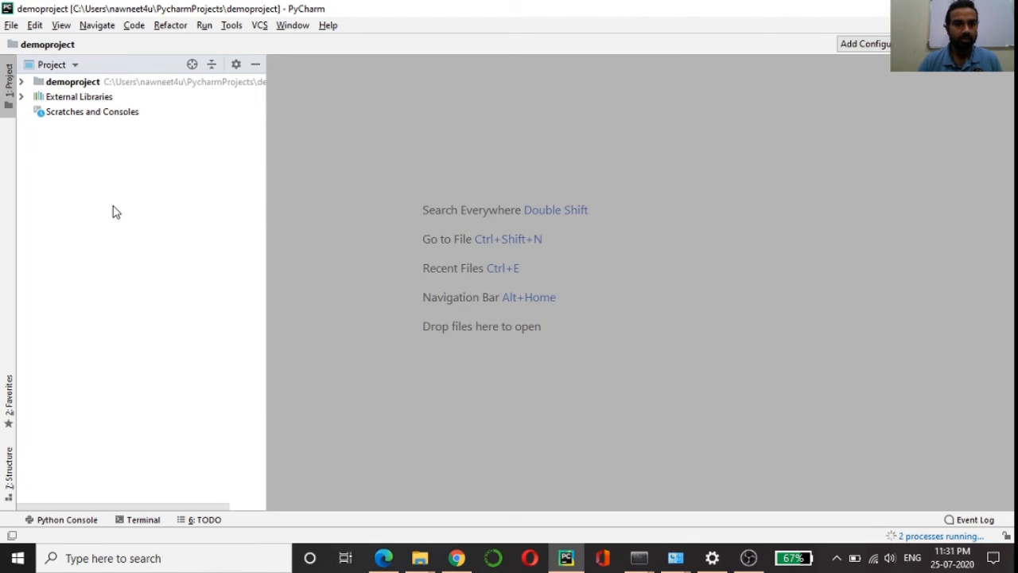
# Open the Project Interpreter settings for demoproject
pyautogui.click(11, 30)
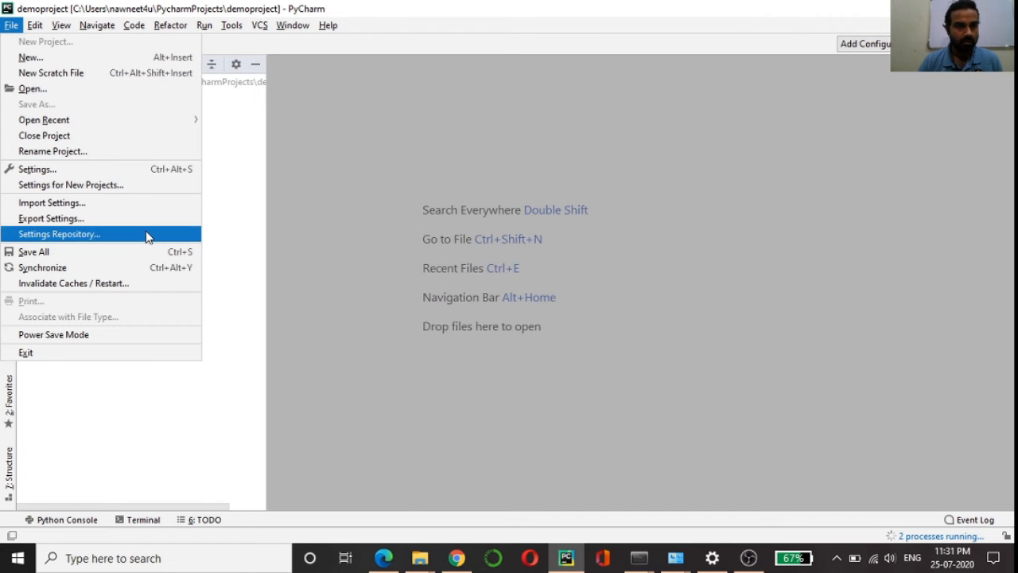
pyautogui.click(96, 172)
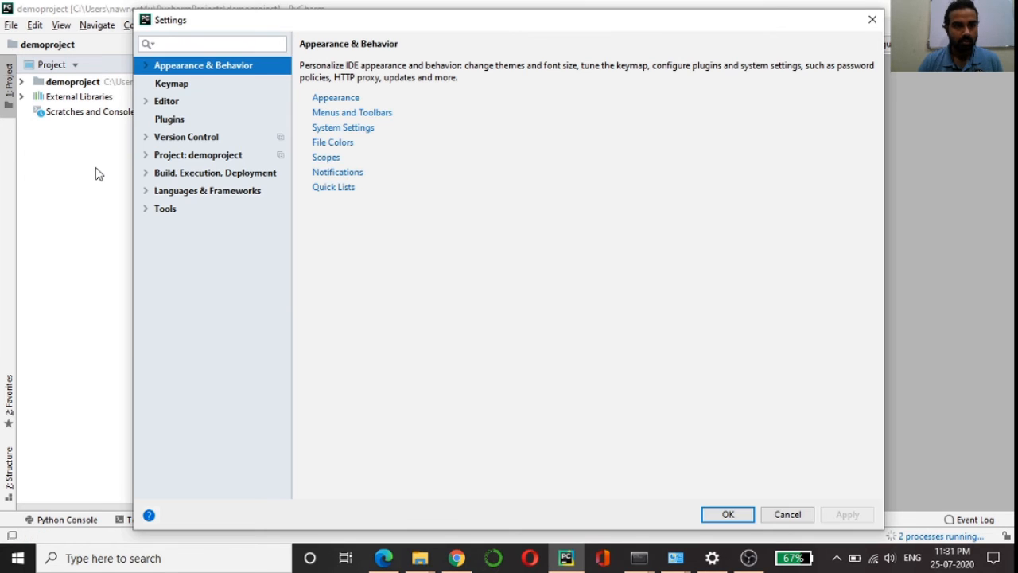
pyautogui.click(203, 155)
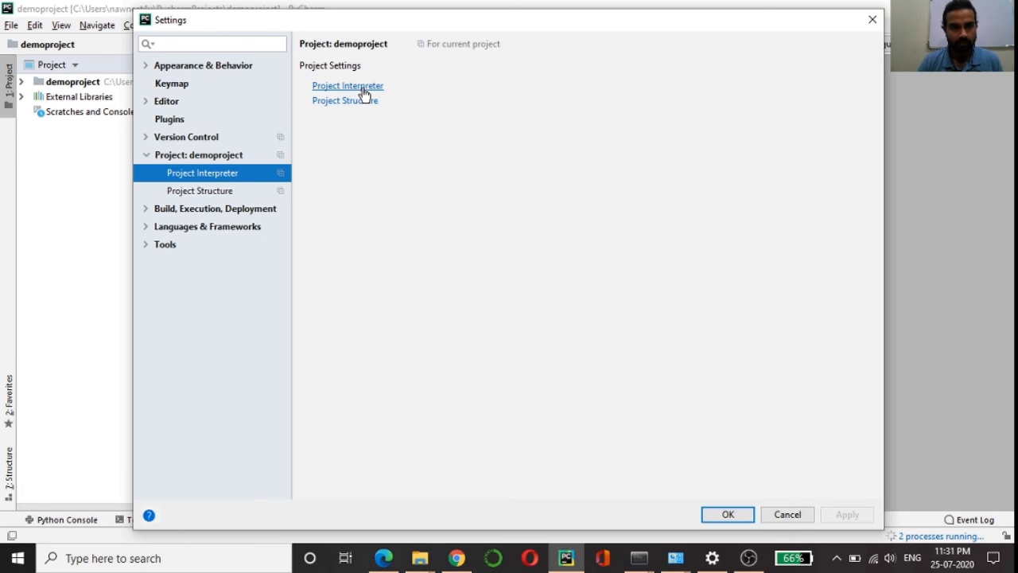
pyautogui.click(363, 88)
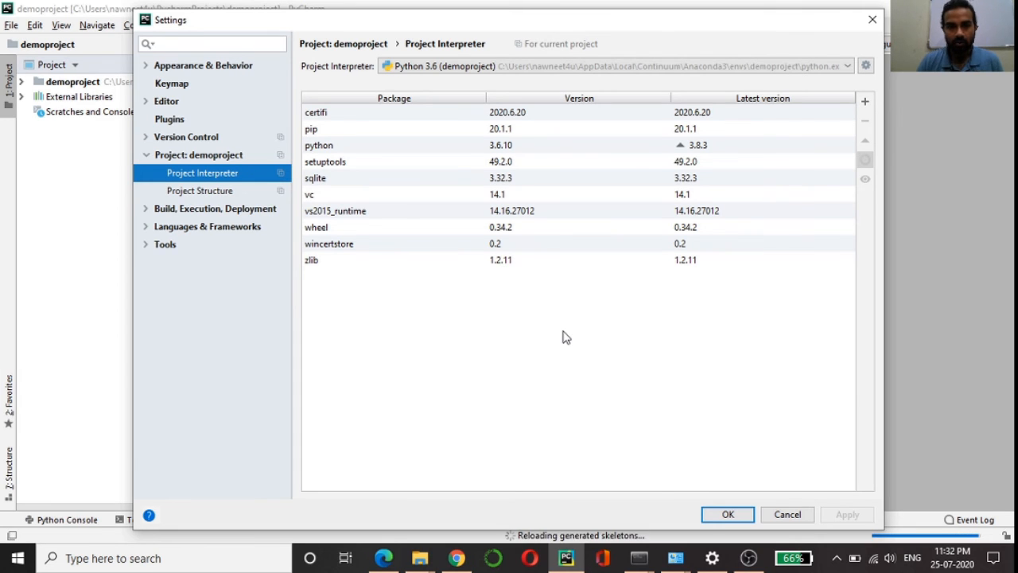
# Find the pandas package among the available packages and install it in the project interpreter
pyautogui.click(865, 102)
pyautogui.click(211, 41)
pyautogui.write('pandas')
pyautogui.click(243, 81)
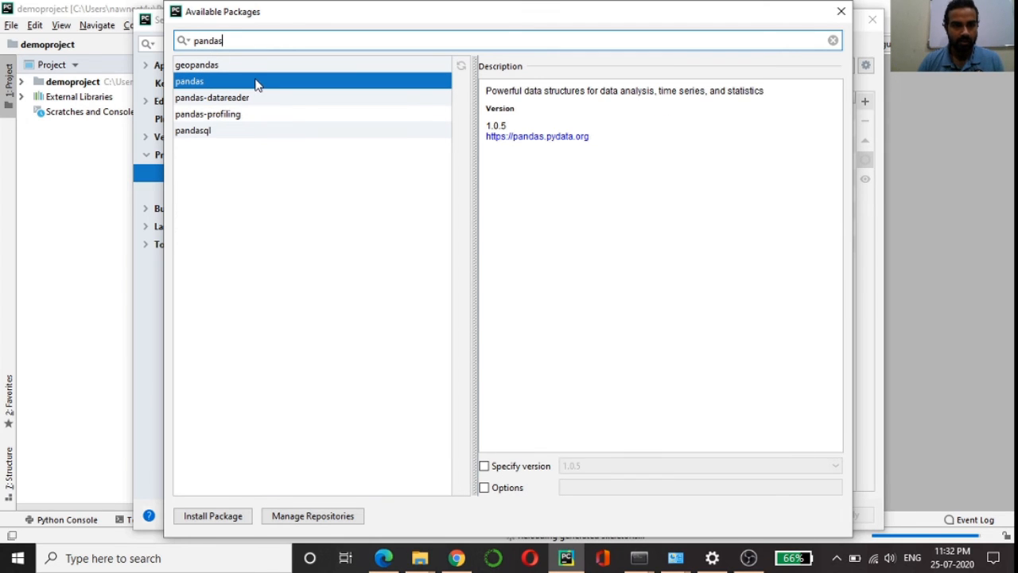
pyautogui.click(210, 518)
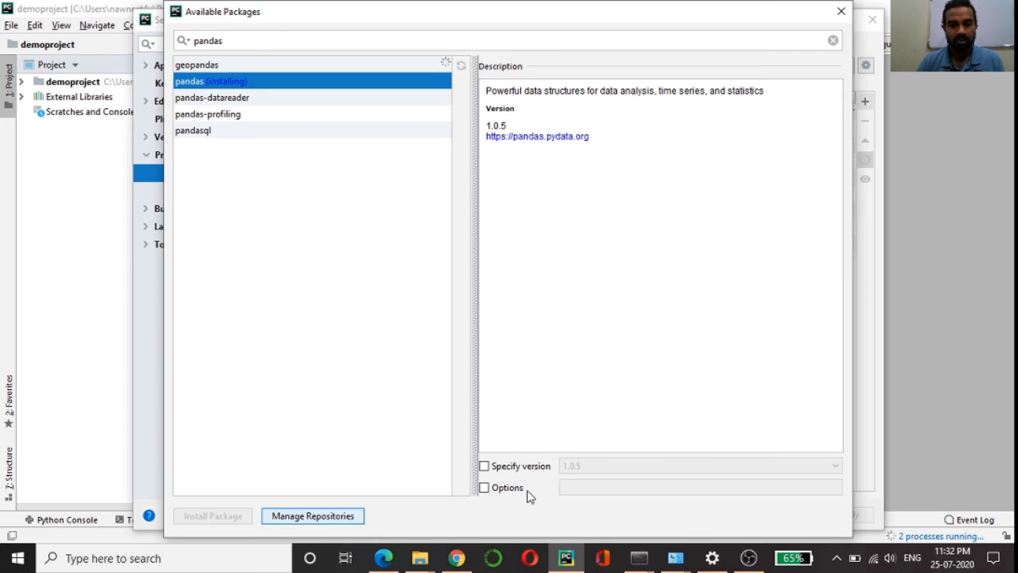
# Switch to the Jupyter notebook in the browser and run "pip install pandas" in the empty cell
pyautogui.click(388, 559)
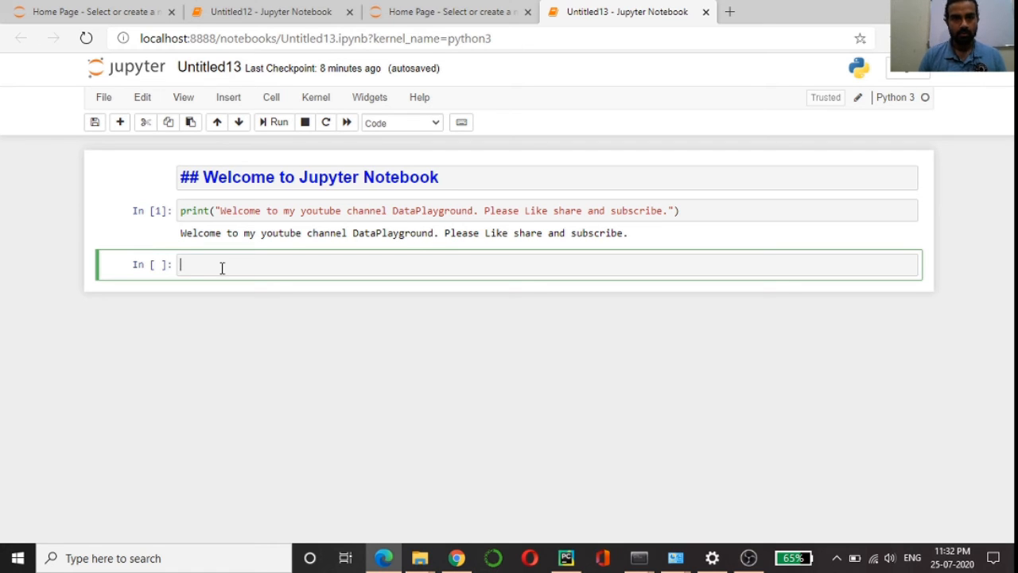
pyautogui.write('pip install')
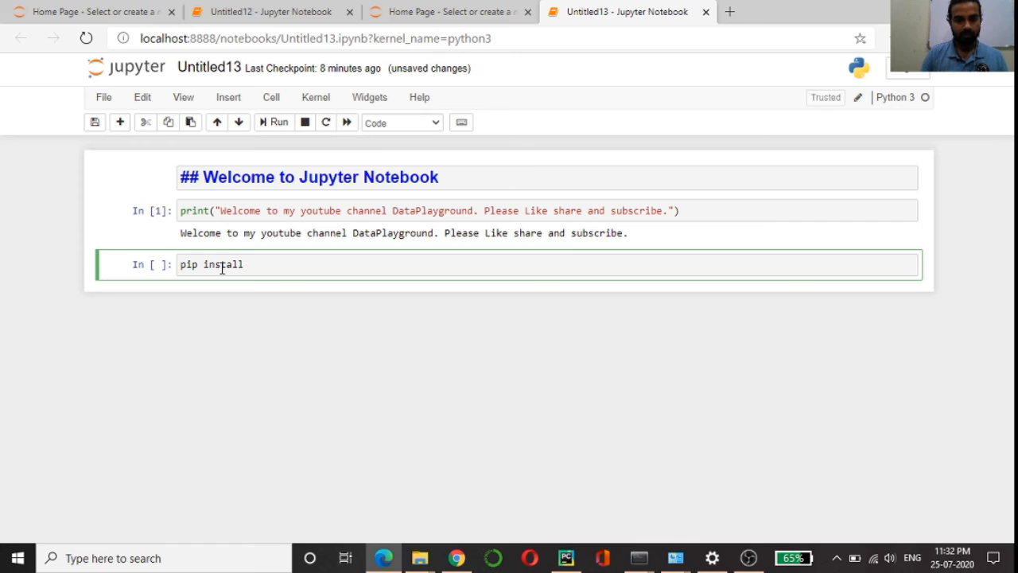
pyautogui.write(' pandas')
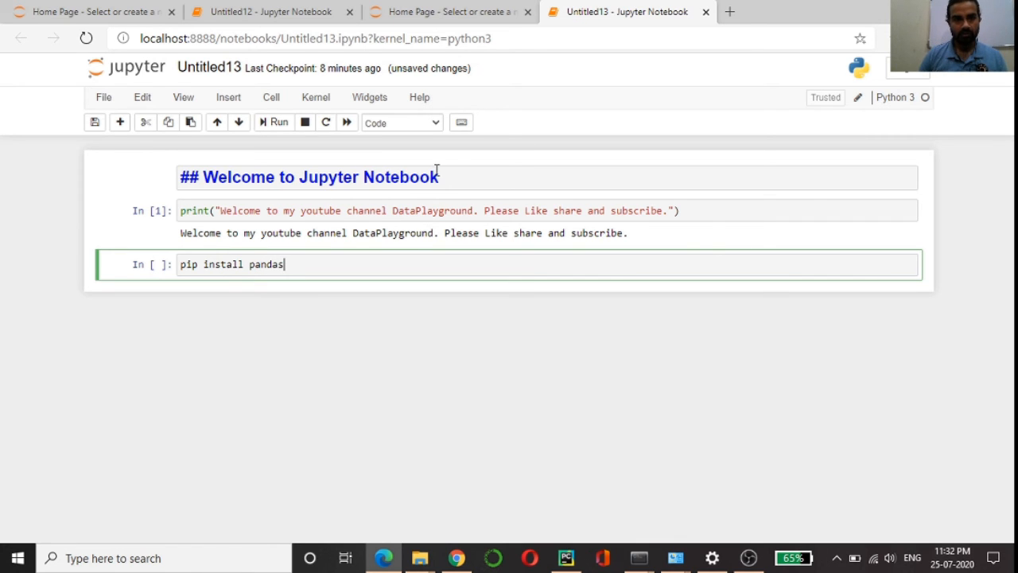
pyautogui.click(274, 124)
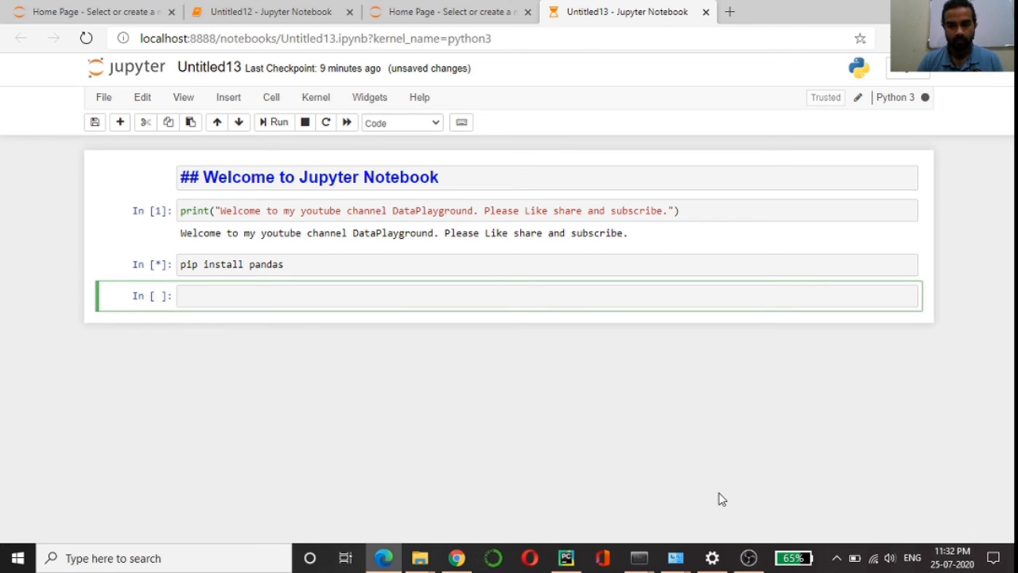
# Return to PyCharm, close the Available Packages and Settings windows, and select the demoproject folder
pyautogui.click(565, 559)
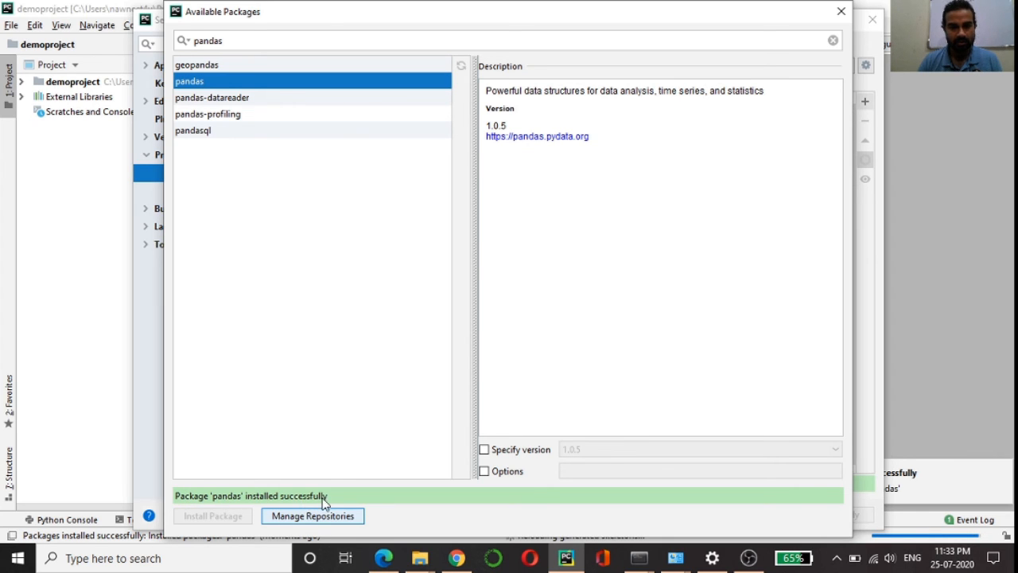
pyautogui.click(842, 12)
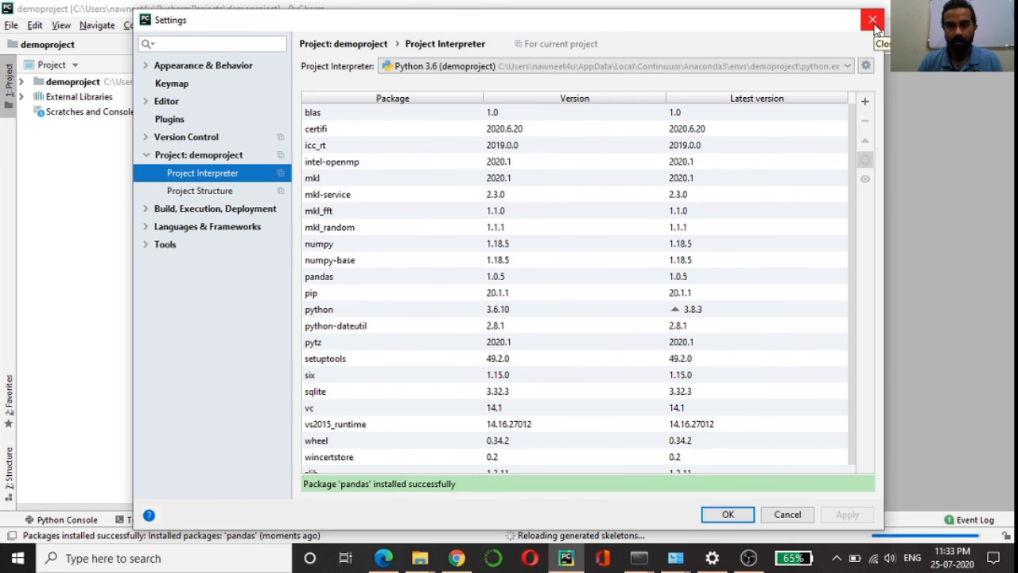
pyautogui.click(872, 20)
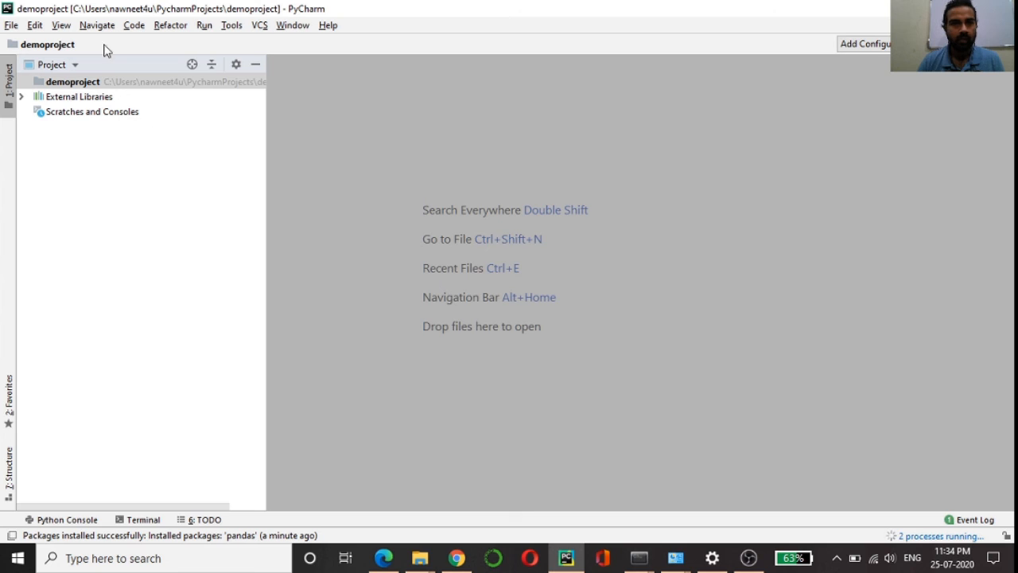
pyautogui.click(88, 86)
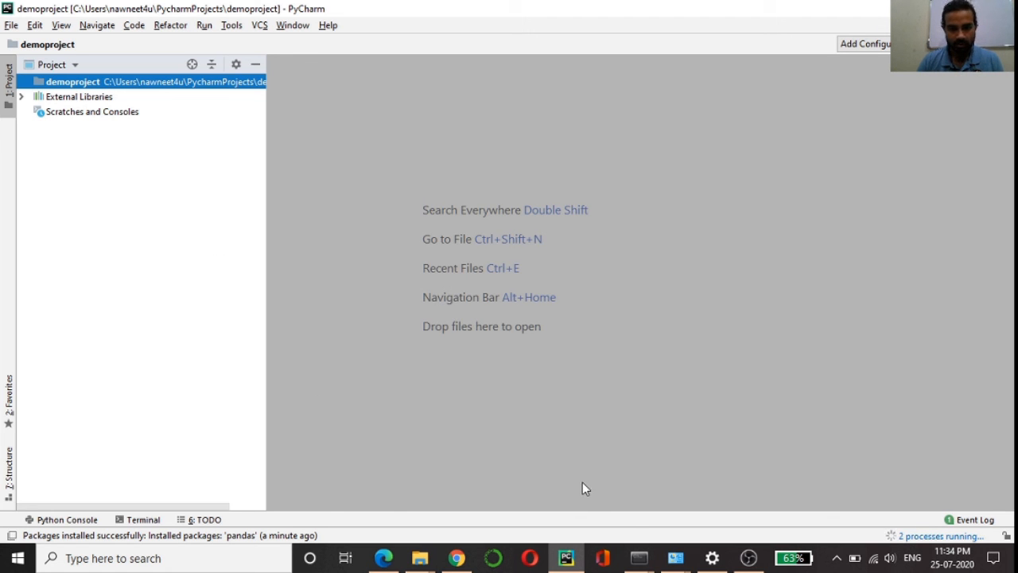
# Switch back to the Jupyter notebook and run "import pandas as pd" in the new cell
pyautogui.click(383, 558)
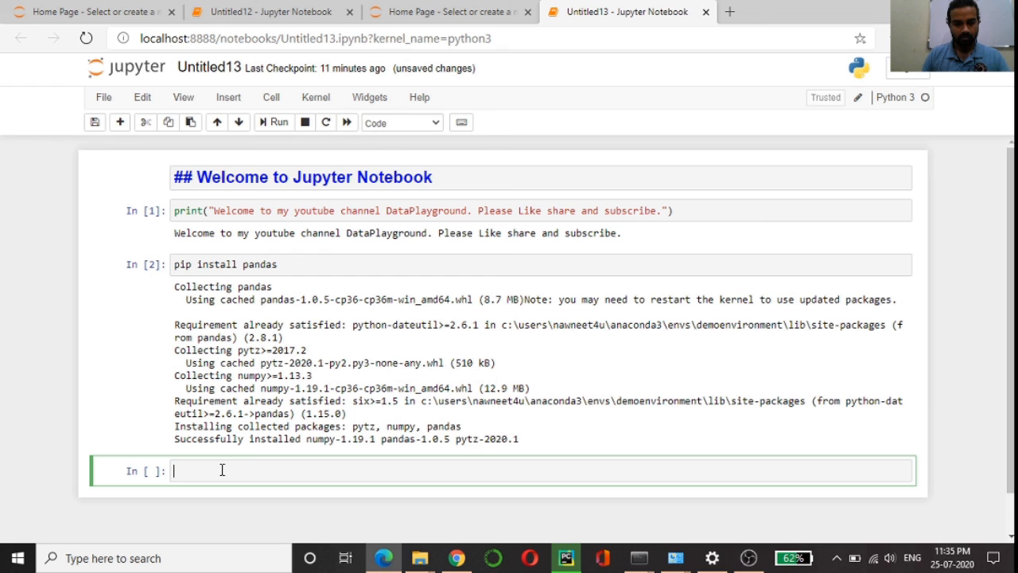
pyautogui.write('import pan')
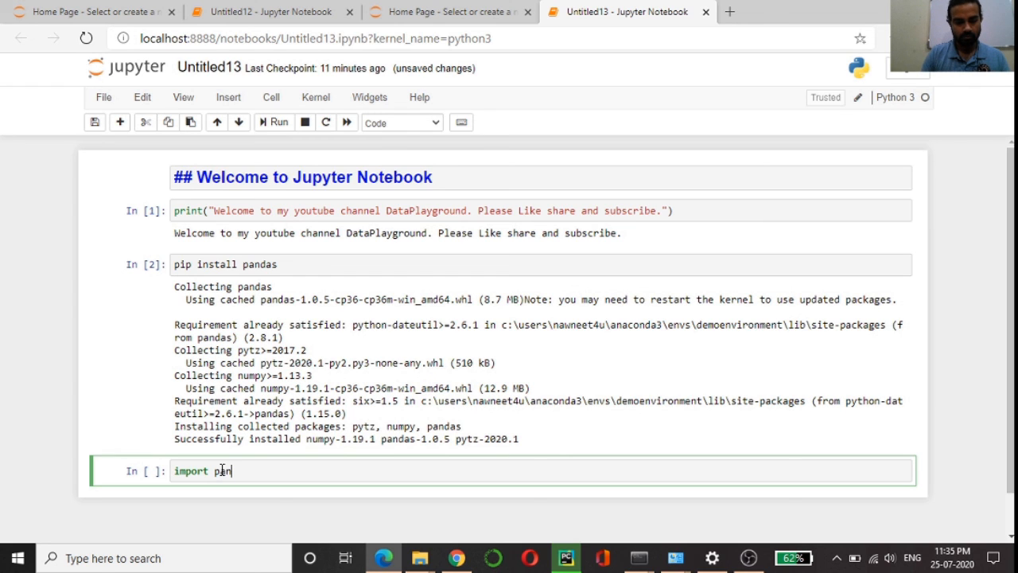
pyautogui.write('das')
pyautogui.write('as pd')
pyautogui.hotkey('ctrl', 'Return')
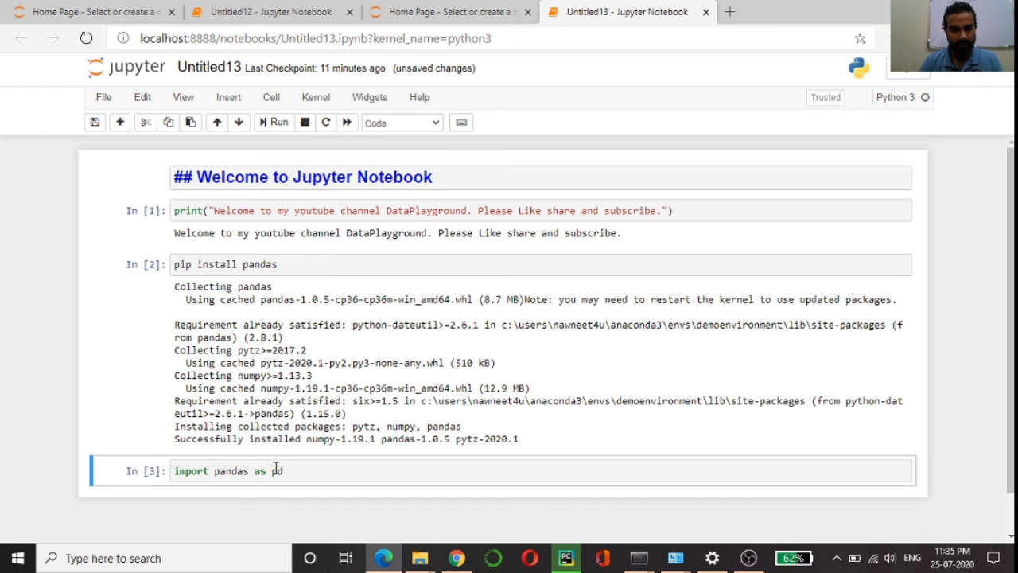